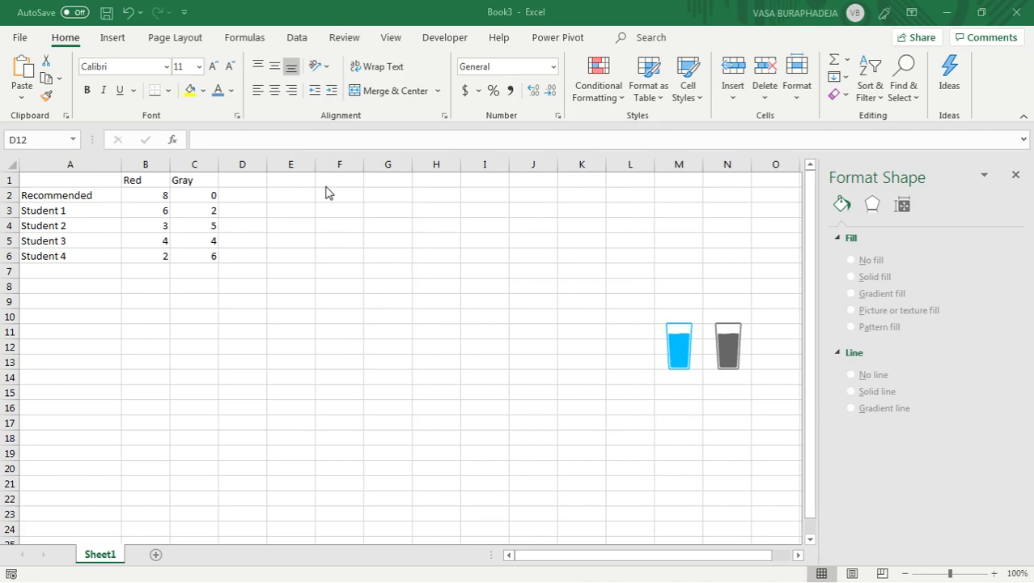
Autofit column A and insert a Stacked Bar chart from the data in A1:C6.
{"action": "double_click", "coordinate": [121, 165]}
{"action": "left_click_drag", "start_coordinate": [89, 182], "coordinate": [166, 254]}
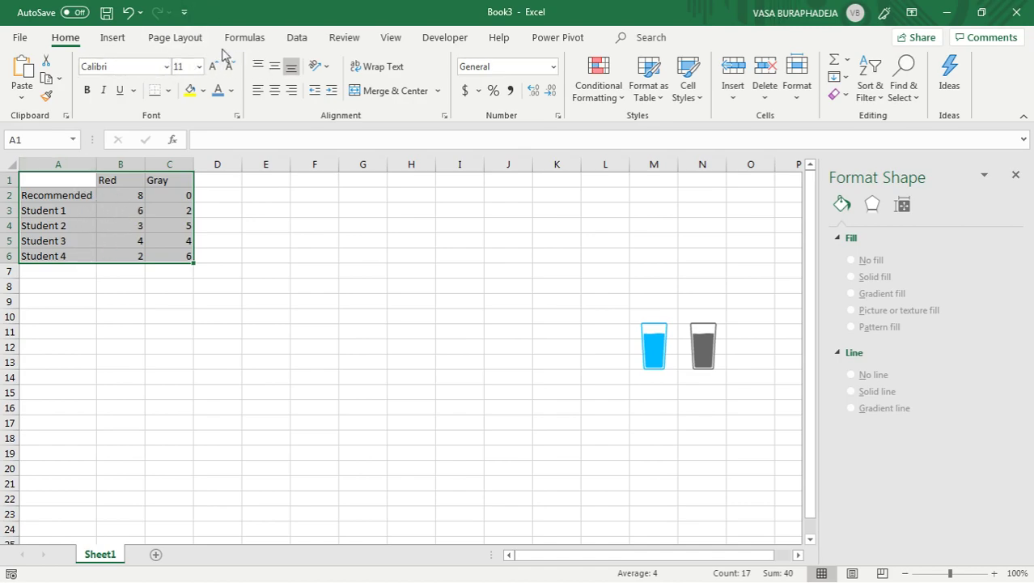
{"action": "left_click_drag", "start_coordinate": [76, 180], "coordinate": [162, 256]}
{"action": "left_click", "coordinate": [113, 38]}
{"action": "left_click", "coordinate": [347, 81]}
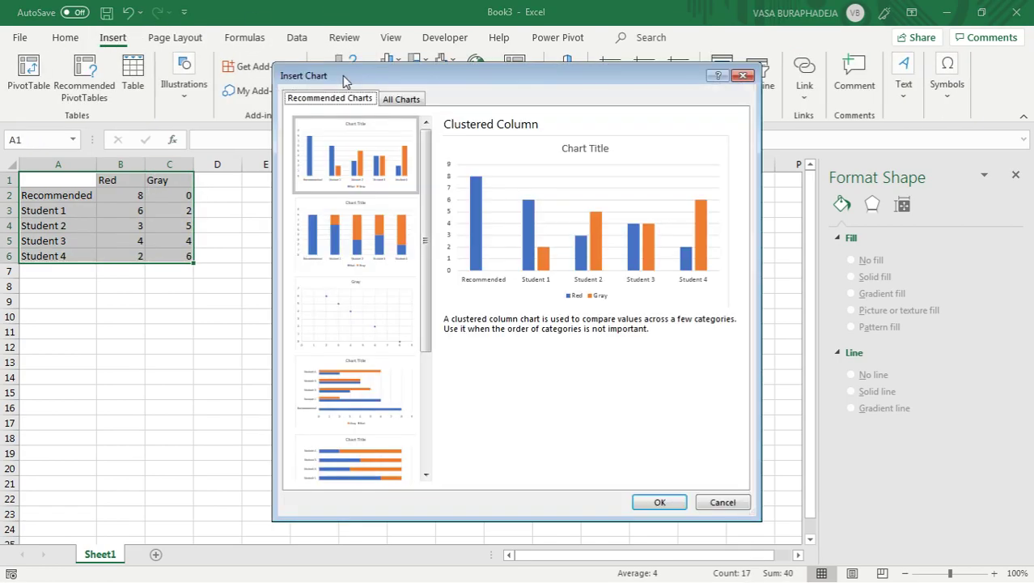
{"action": "left_click", "coordinate": [356, 458]}
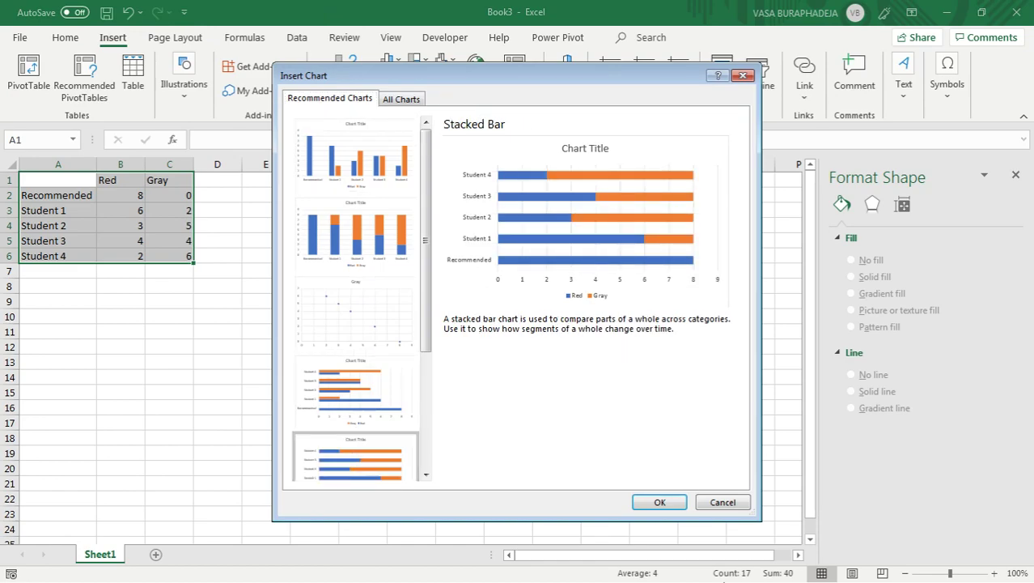
{"action": "left_click", "coordinate": [656, 502]}
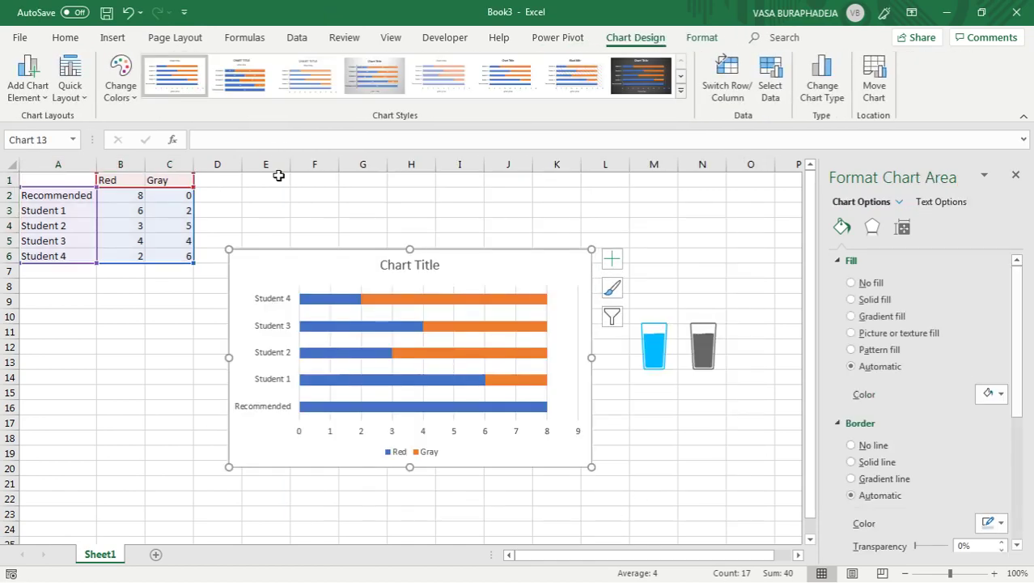
Move the chart up beside the data table and narrow it slightly.
{"action": "left_click_drag", "start_coordinate": [279, 265], "coordinate": [293, 214]}
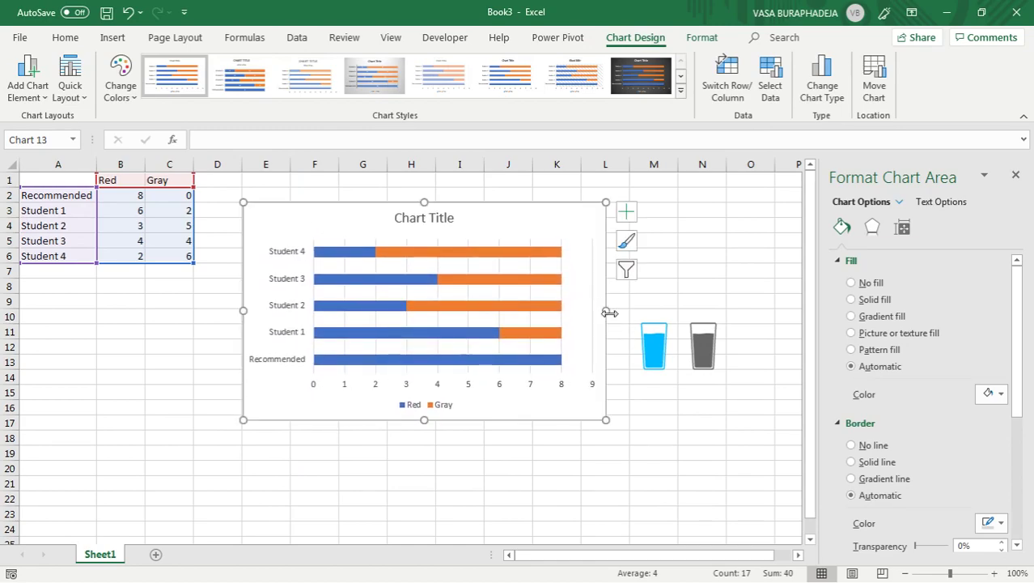
{"action": "left_click_drag", "start_coordinate": [606, 310], "coordinate": [581, 307]}
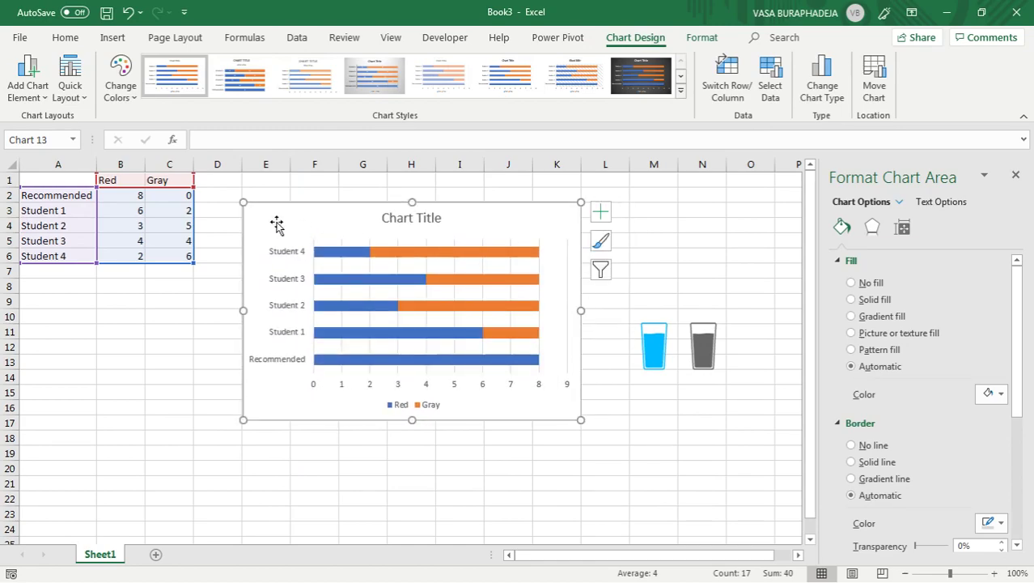
{"action": "left_click", "coordinate": [325, 255]}
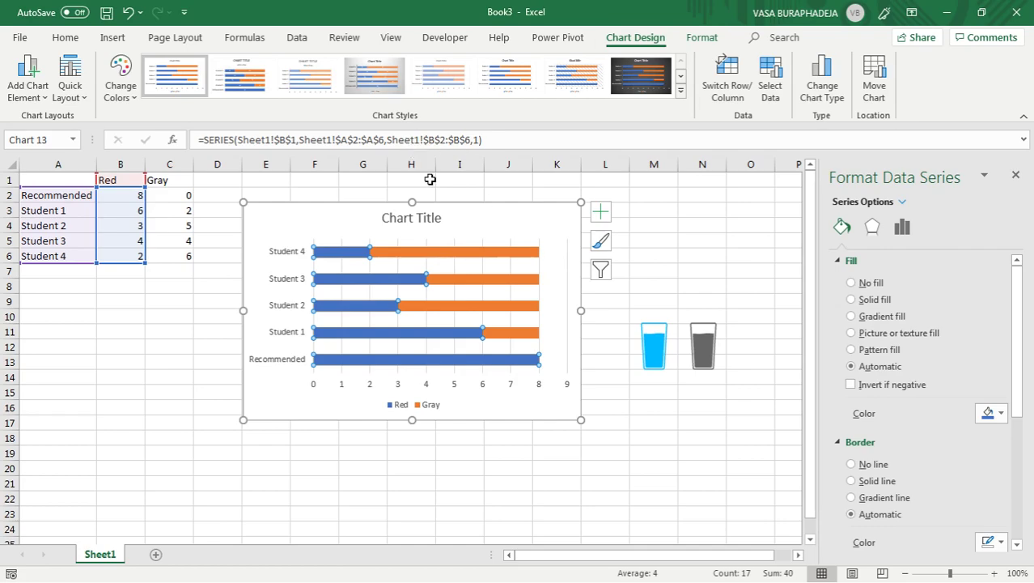
{"action": "left_click", "coordinate": [396, 78]}
{"action": "left_click", "coordinate": [1016, 178]}
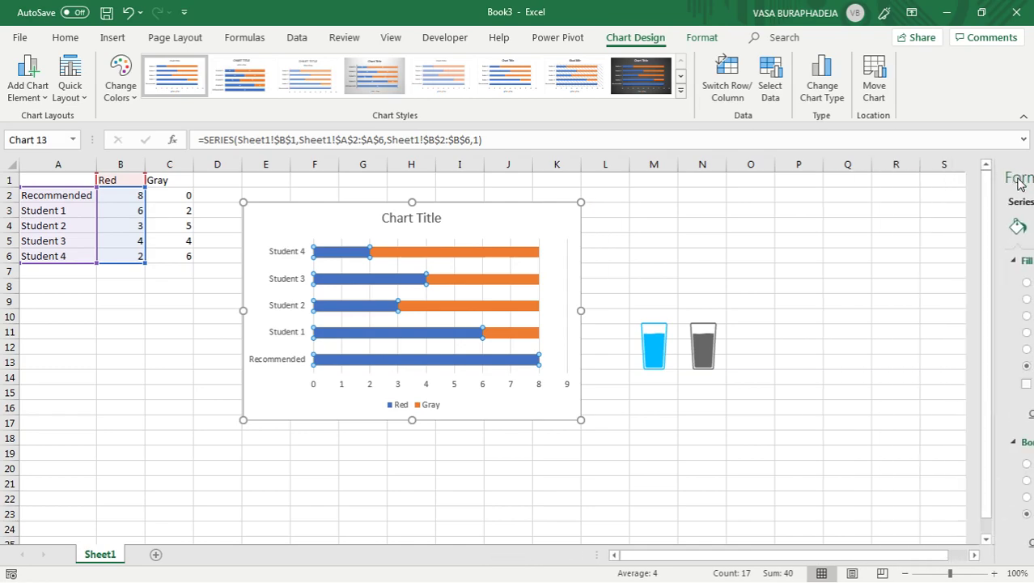
{"action": "left_click", "coordinate": [696, 273]}
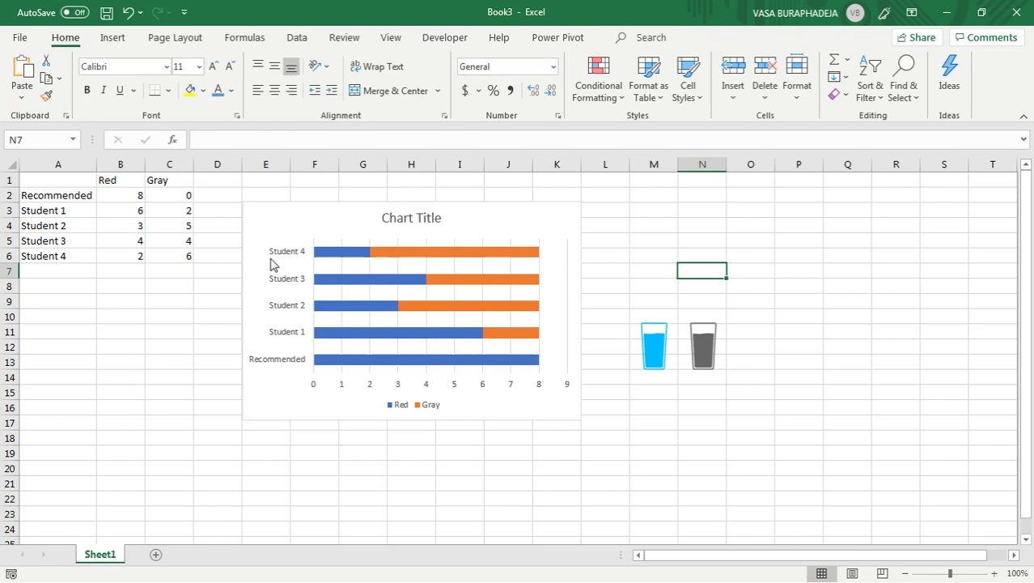
Format the chart's Red data series with a picture or texture fill.
{"action": "left_click", "coordinate": [327, 257]}
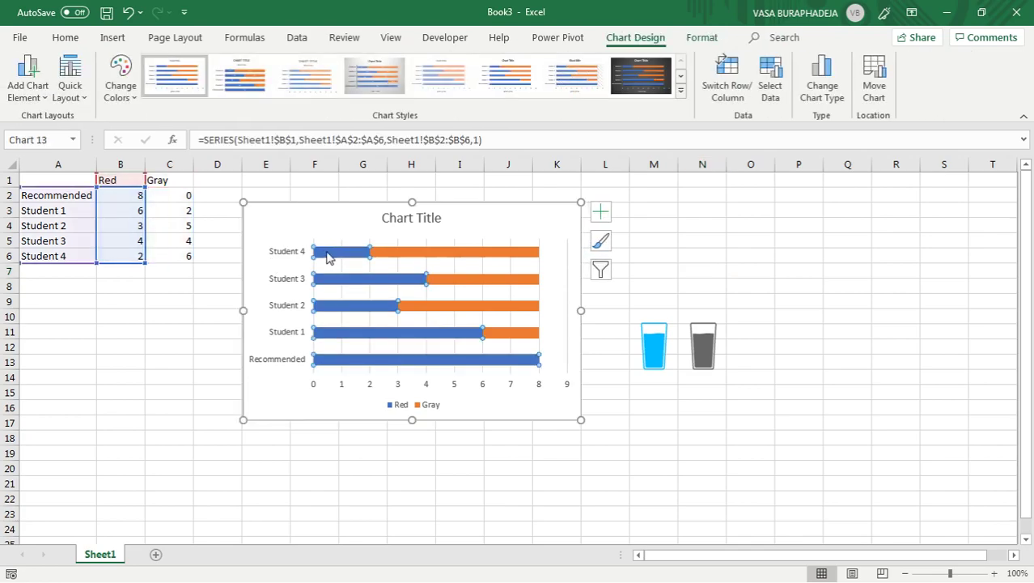
{"action": "right_click", "coordinate": [327, 257]}
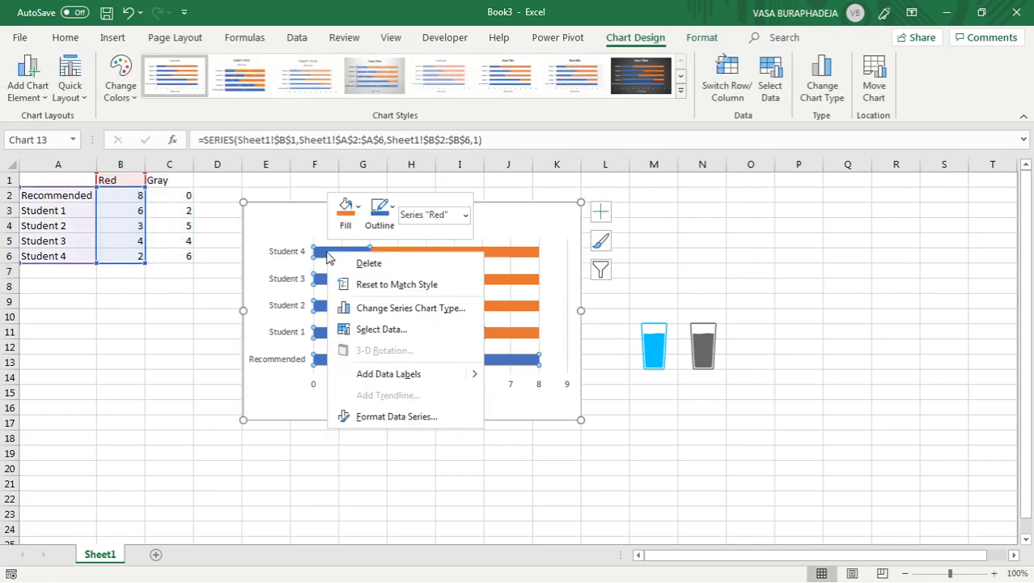
{"action": "left_click", "coordinate": [396, 416]}
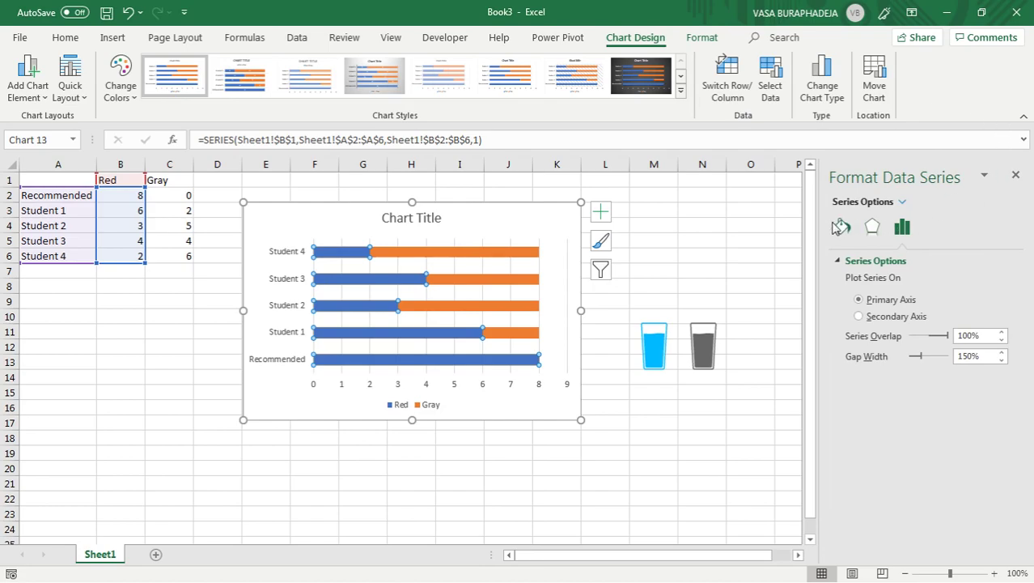
{"action": "left_click", "coordinate": [841, 227]}
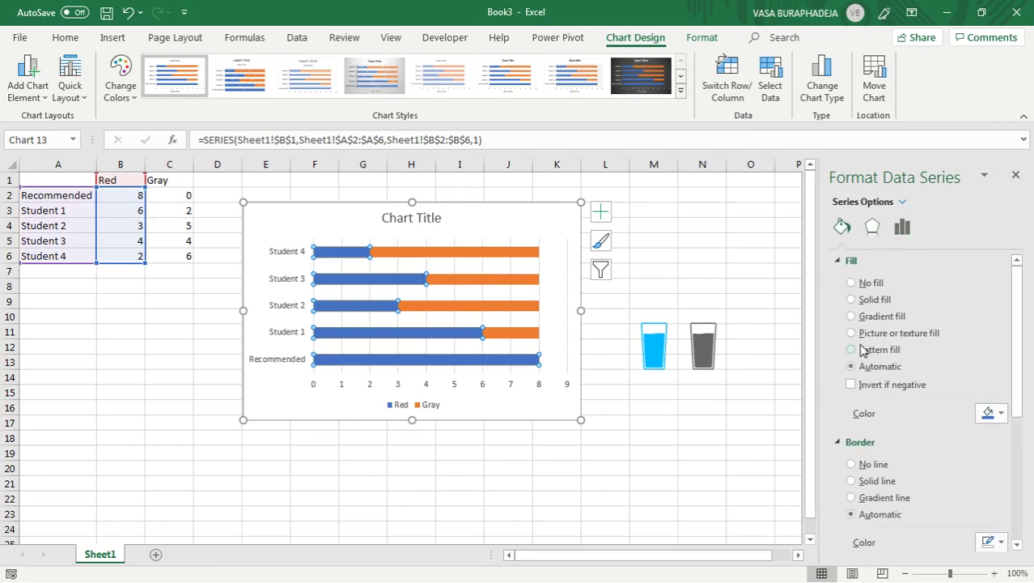
{"action": "left_click", "coordinate": [870, 338]}
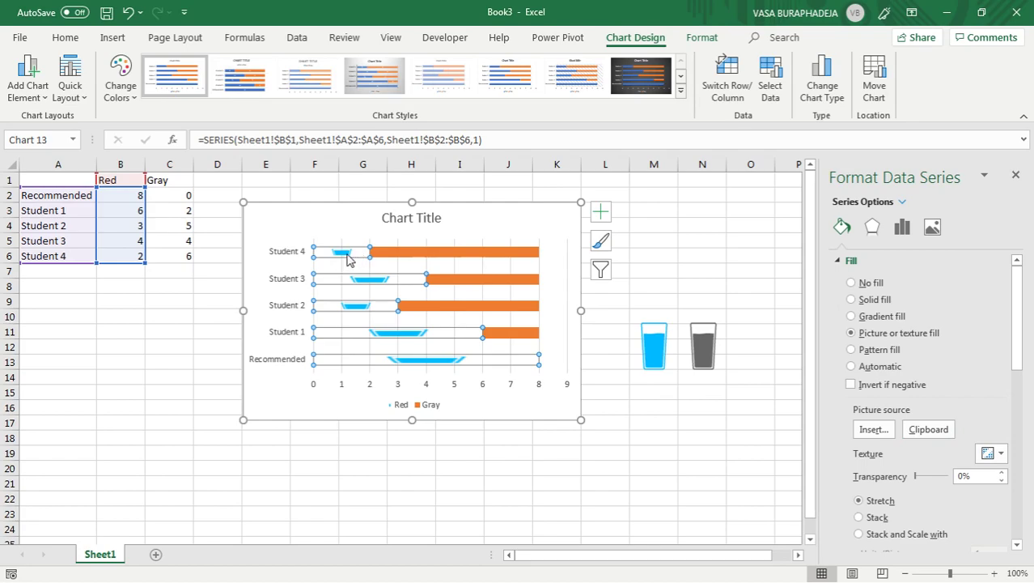
Fill the Red series with a copy of the blue glass picture, using Stack and Scale with 1 unit per picture.
{"action": "left_click", "coordinate": [653, 344]}
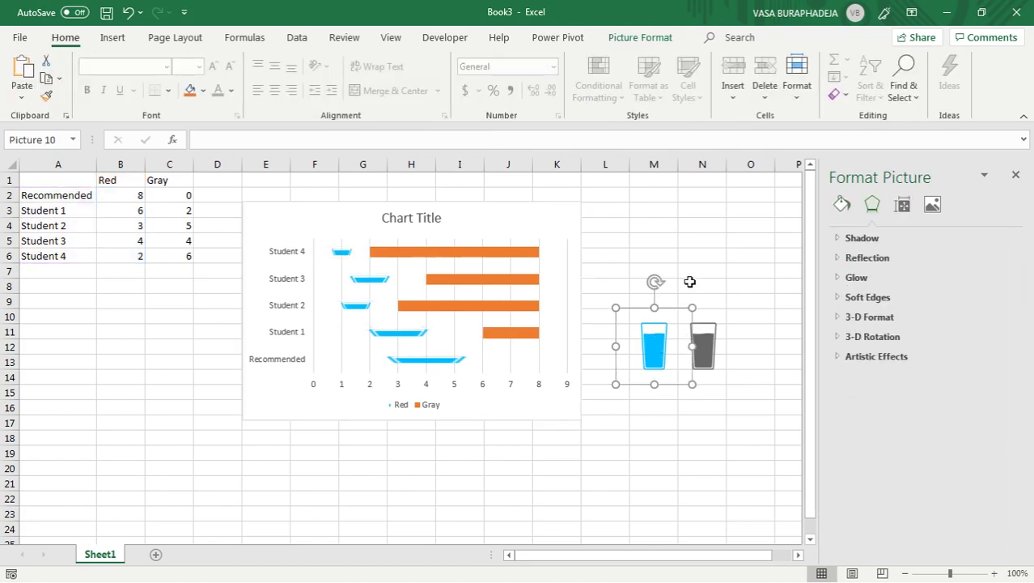
{"action": "right_click", "coordinate": [658, 333]}
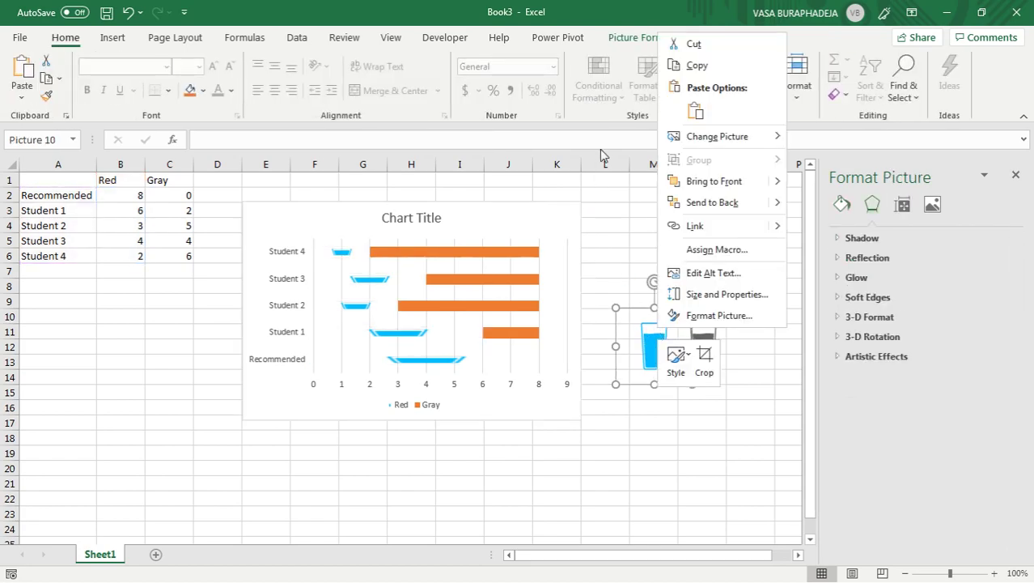
{"action": "left_click", "coordinate": [701, 69]}
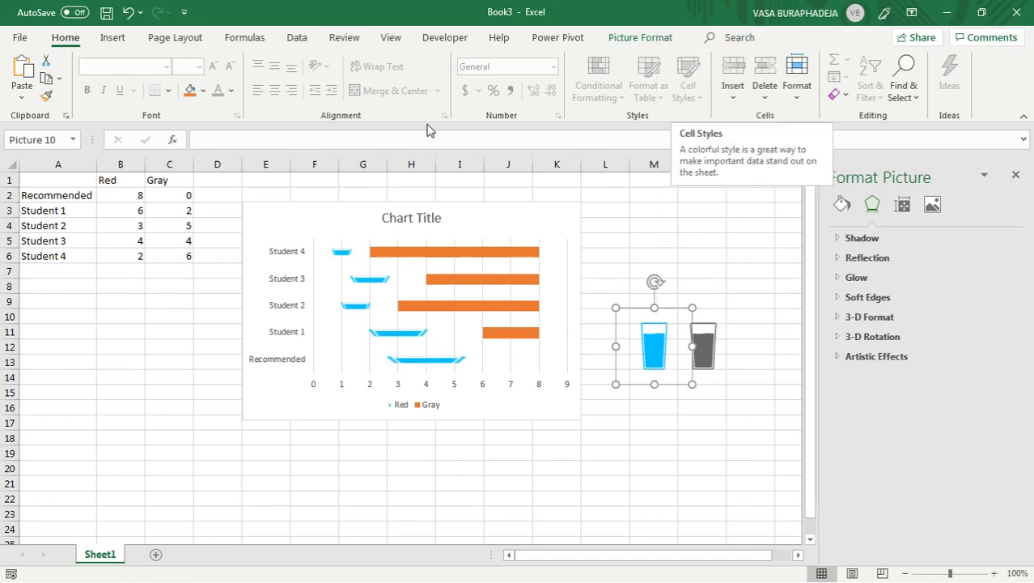
{"action": "left_click", "coordinate": [356, 253]}
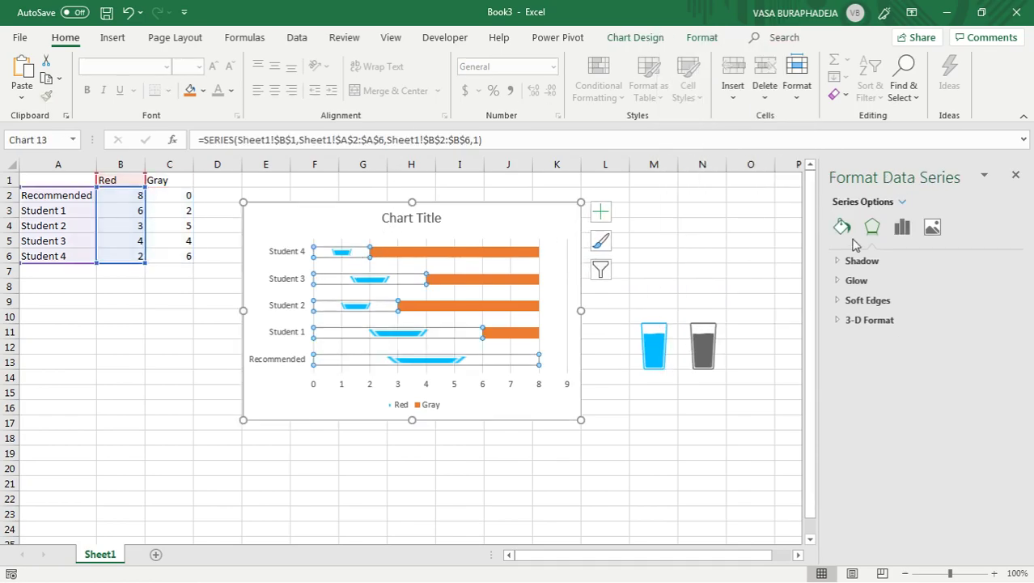
{"action": "left_click", "coordinate": [842, 227]}
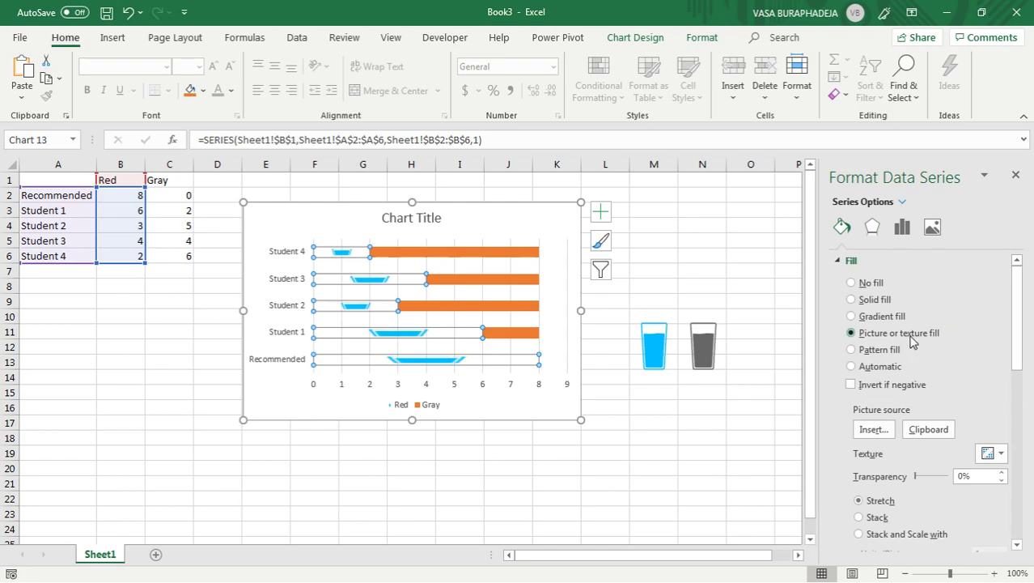
{"action": "left_click", "coordinate": [943, 431]}
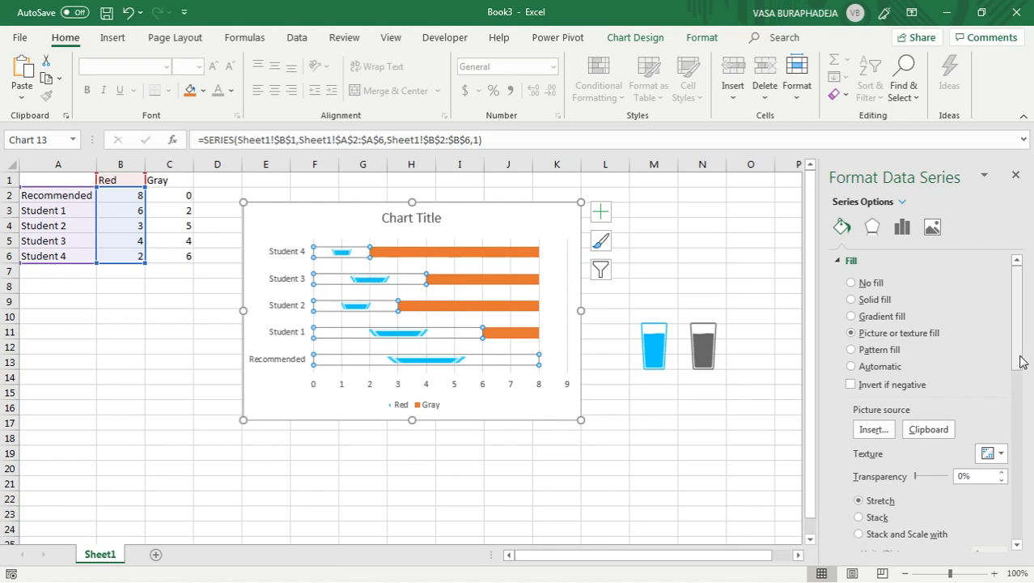
{"action": "left_click_drag", "start_coordinate": [1020, 359], "coordinate": [1021, 380]}
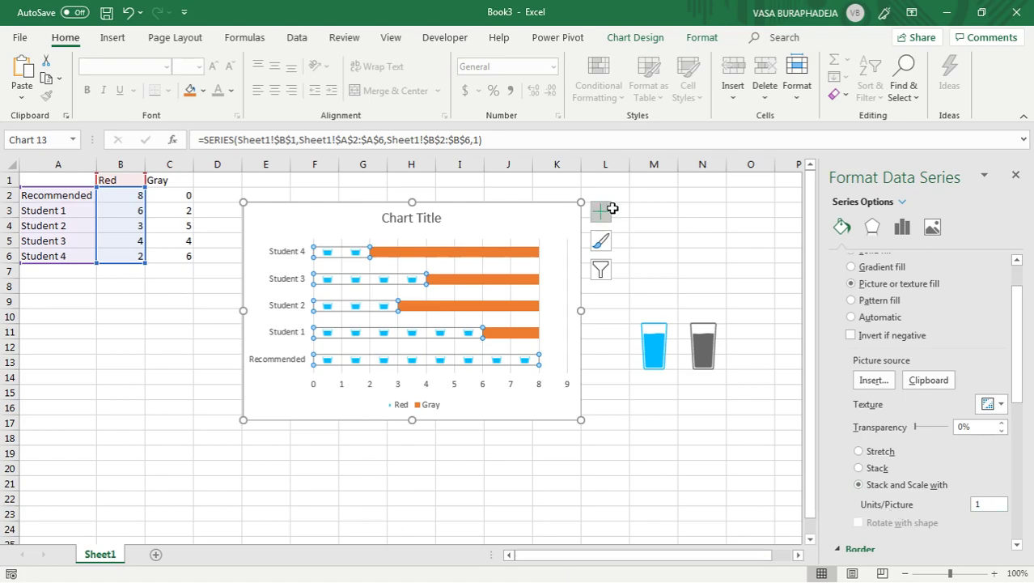
Copy the gray glass picture on the sheet.
{"action": "left_click", "coordinate": [694, 331]}
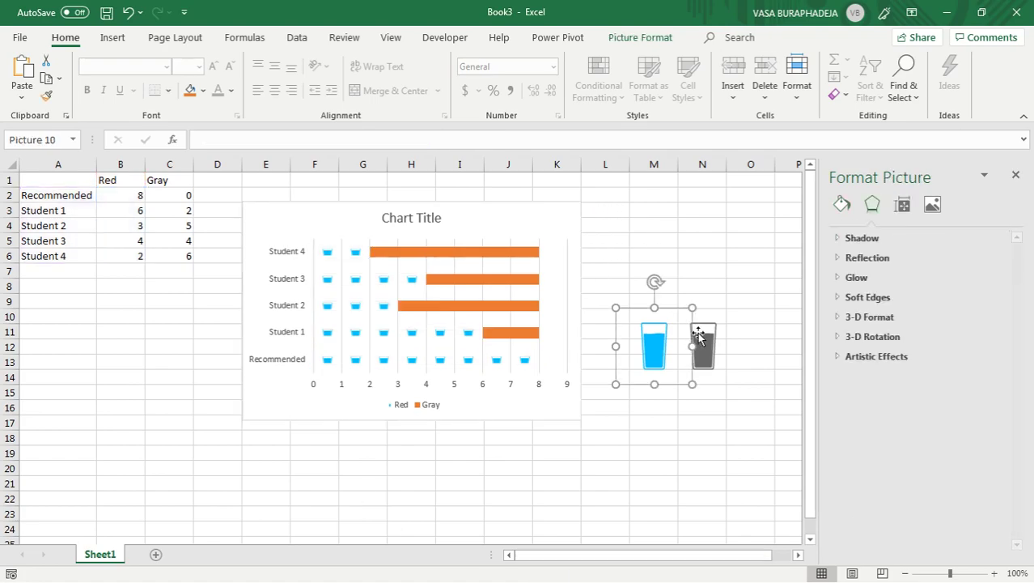
{"action": "left_click", "coordinate": [700, 337]}
{"action": "right_click", "coordinate": [703, 340]}
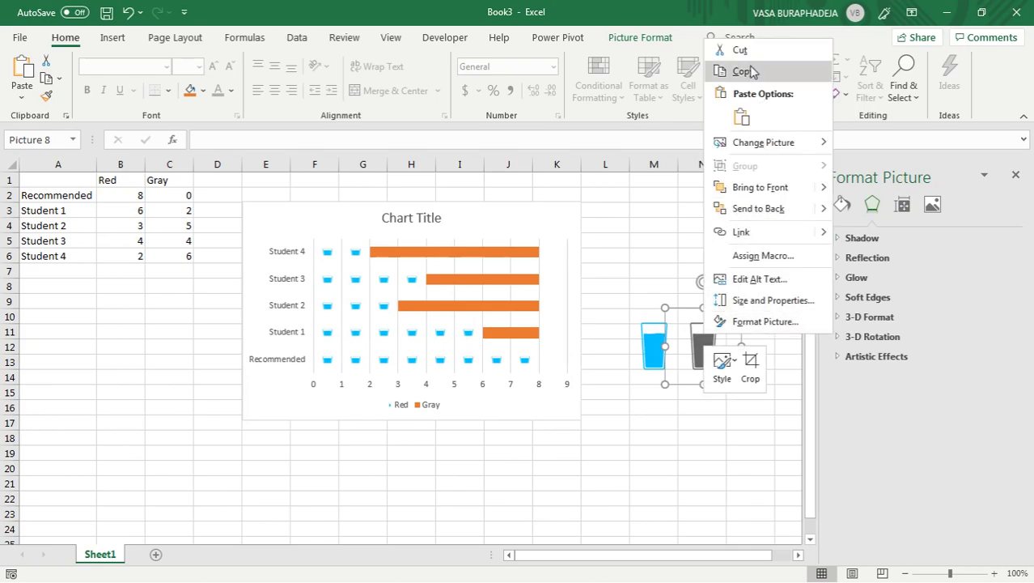
{"action": "left_click", "coordinate": [751, 71]}
{"action": "left_click", "coordinate": [659, 236]}
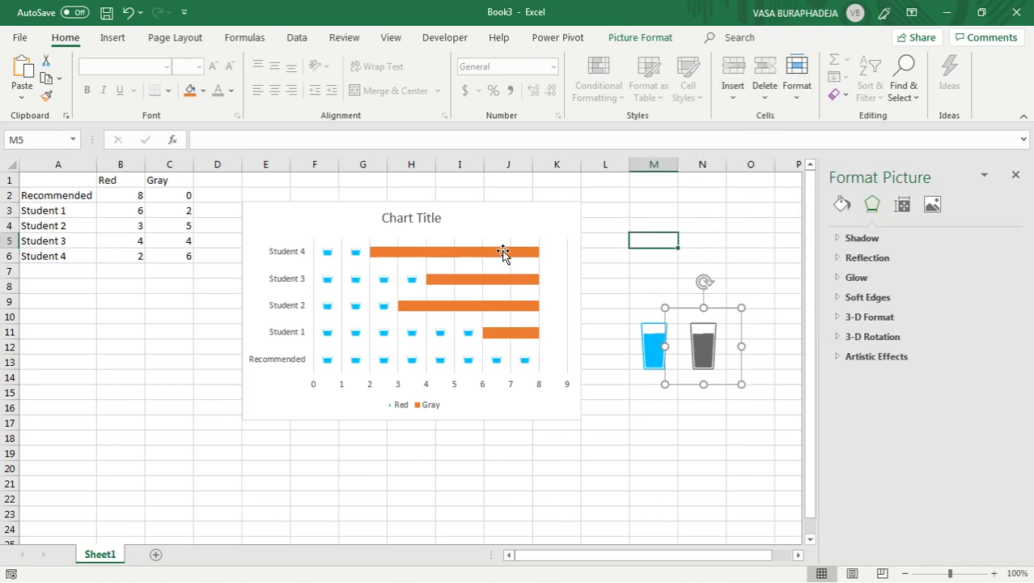
Fill the Gray series with the copied gray glass picture, using Stack and Scale with 1 unit per picture.
{"action": "left_click", "coordinate": [504, 253]}
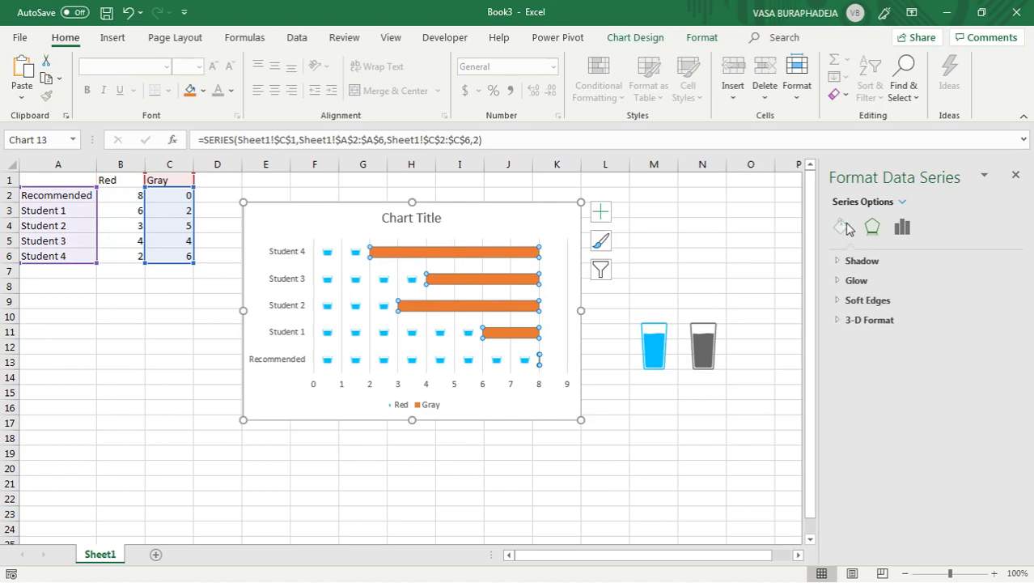
{"action": "left_click", "coordinate": [844, 228]}
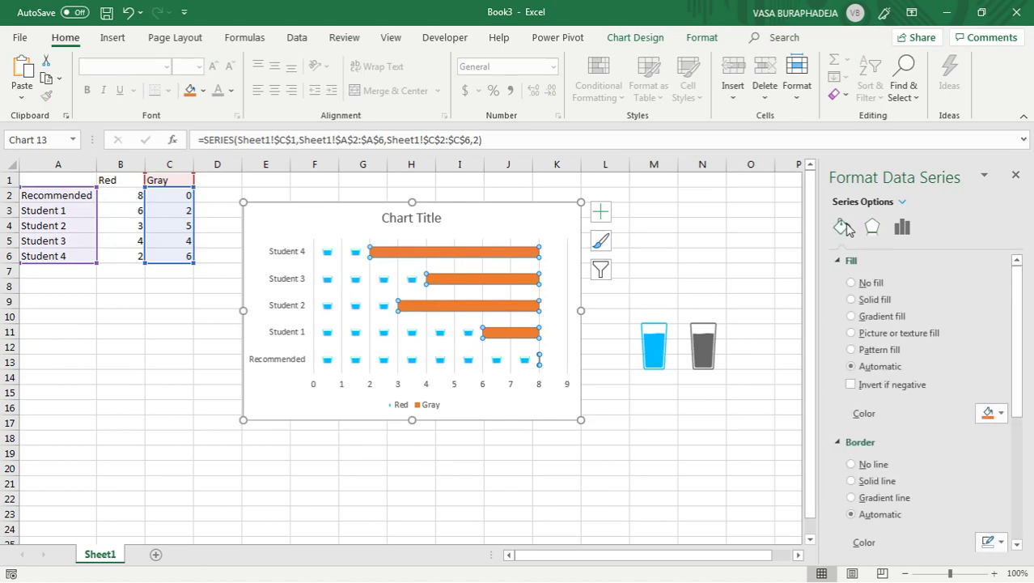
{"action": "left_click", "coordinate": [878, 340]}
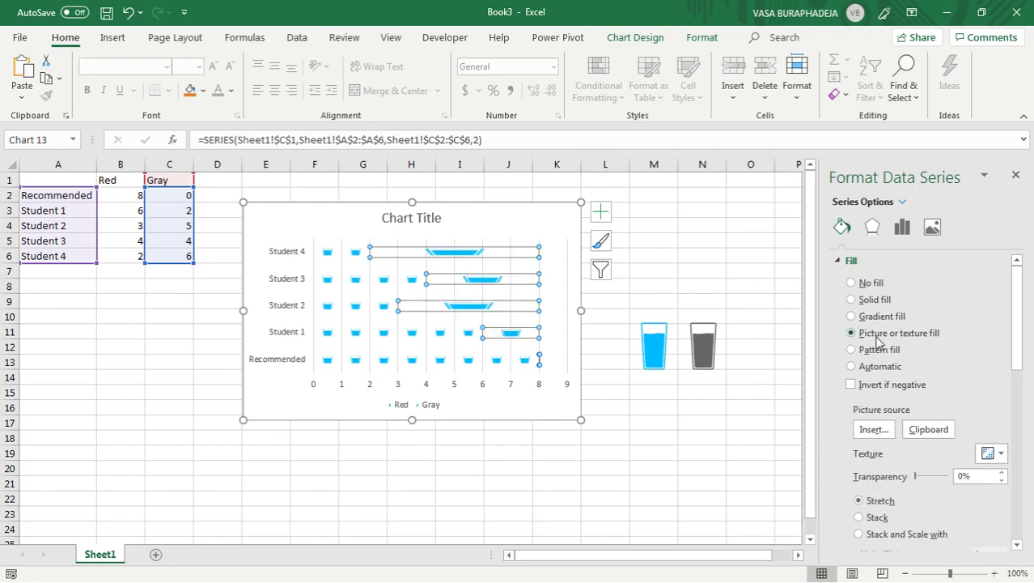
{"action": "left_click", "coordinate": [930, 430]}
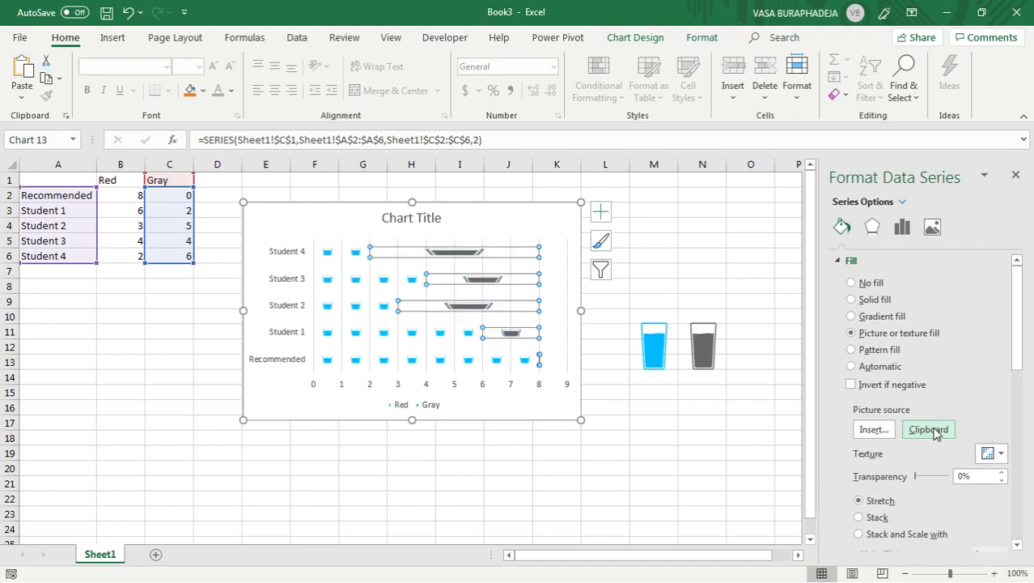
{"action": "left_click", "coordinate": [875, 534]}
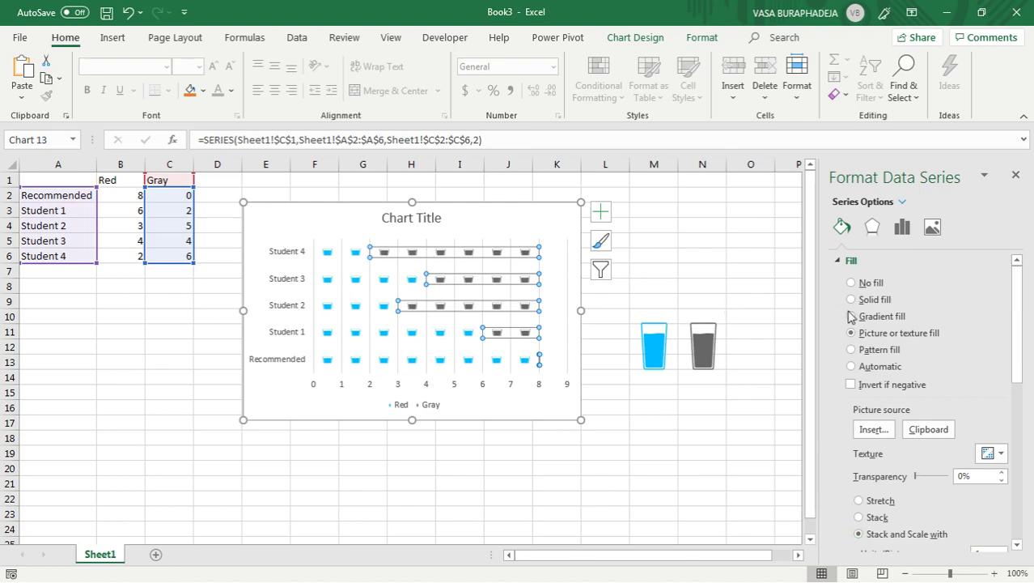
{"action": "left_click_drag", "start_coordinate": [1018, 347], "coordinate": [1018, 383]}
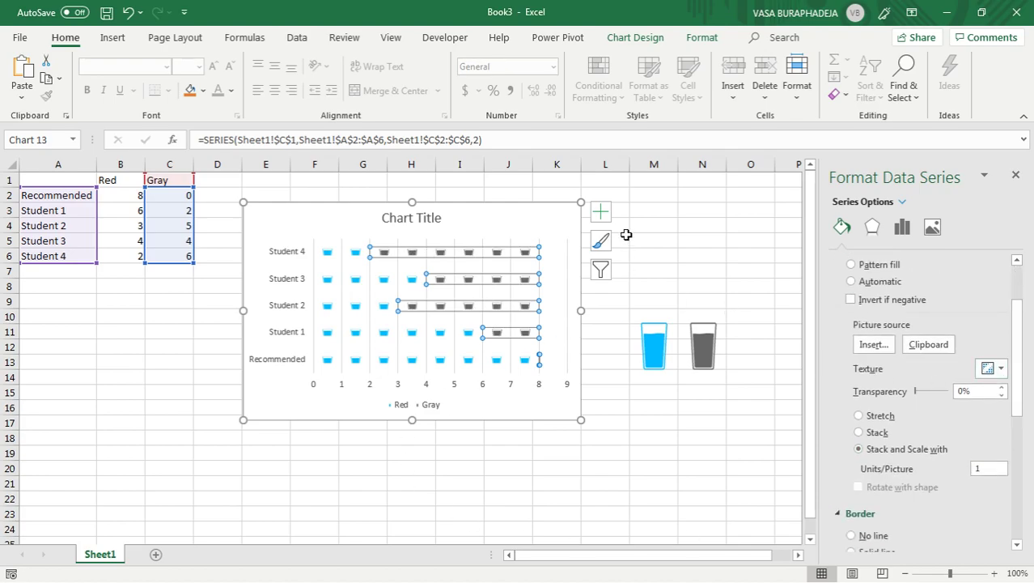
{"action": "left_click", "coordinate": [688, 225]}
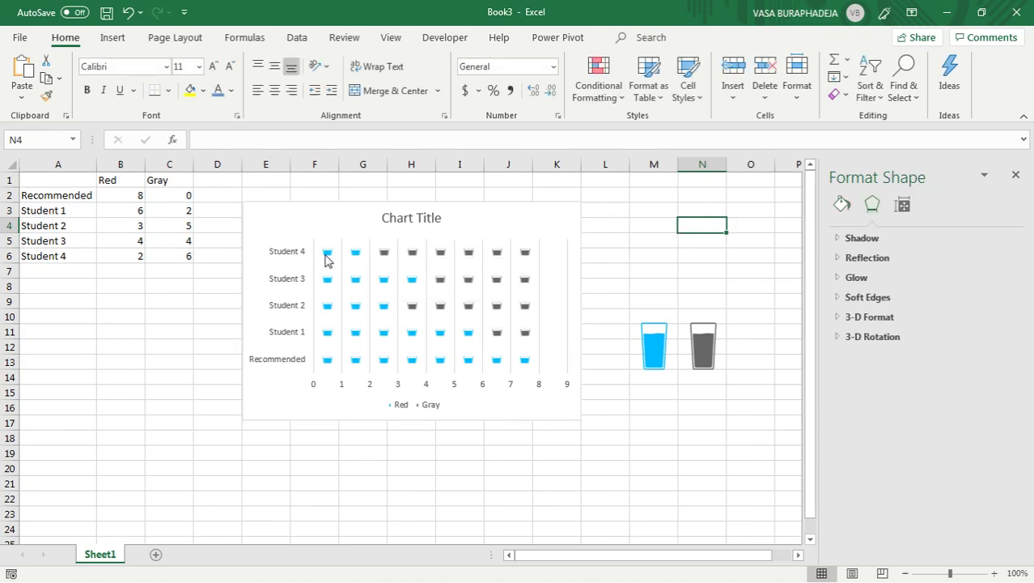
Set the gap width of the chart's data series to 10%.
{"action": "right_click", "coordinate": [327, 258]}
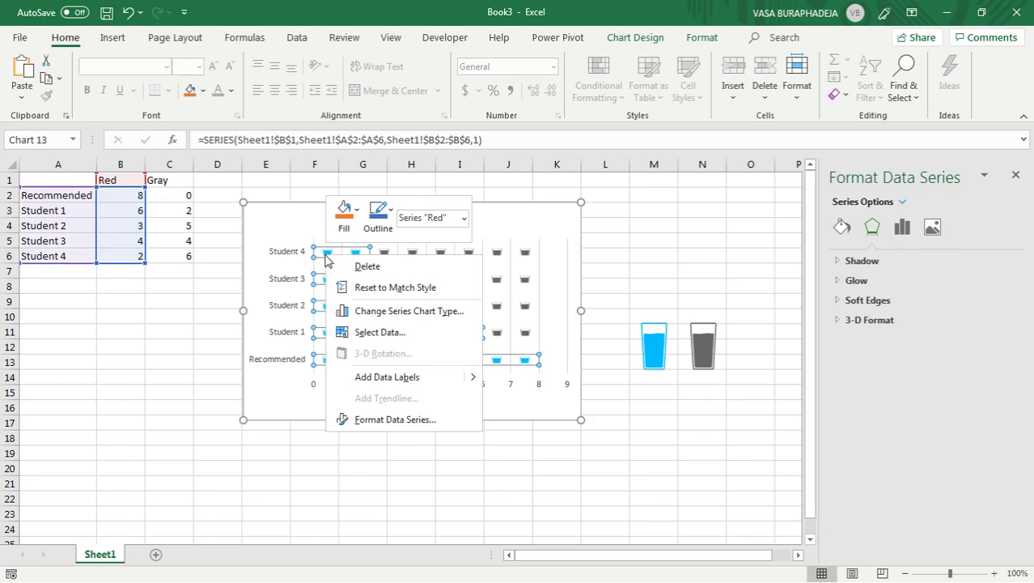
{"action": "left_click", "coordinate": [409, 421]}
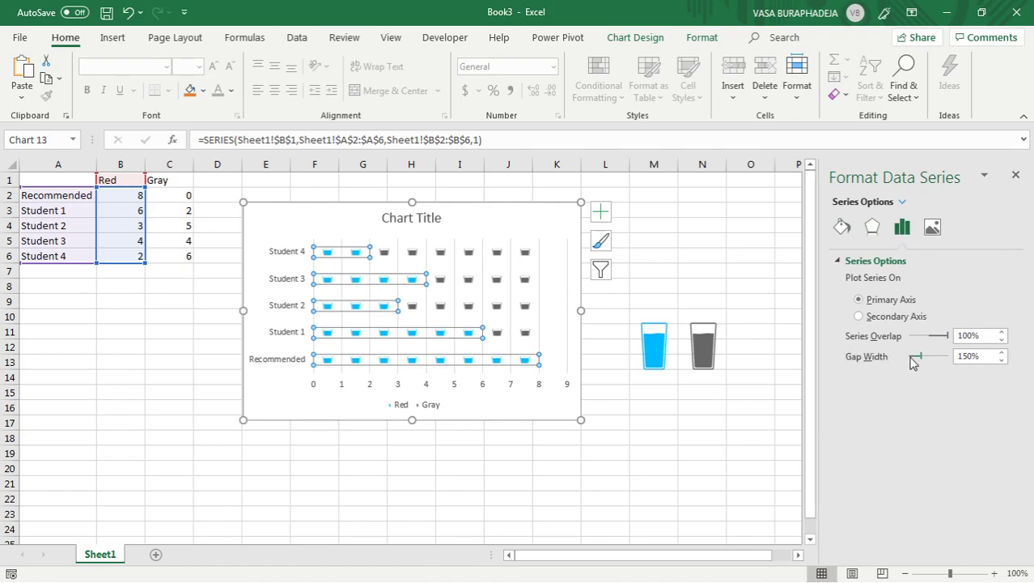
{"action": "left_click_drag", "start_coordinate": [969, 357], "coordinate": [962, 357]}
{"action": "key", "text": "Return"}
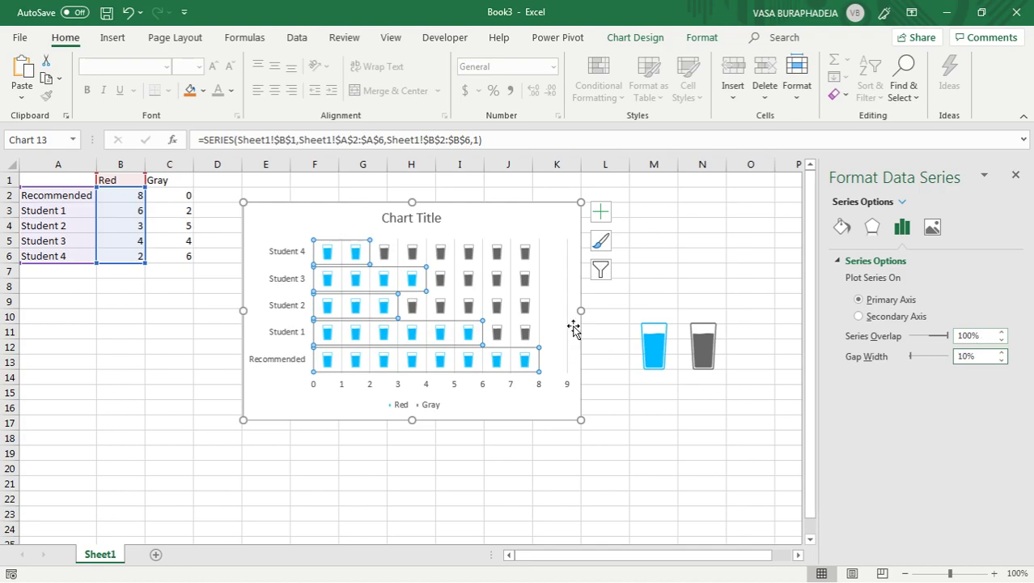
{"action": "left_click", "coordinate": [681, 285]}
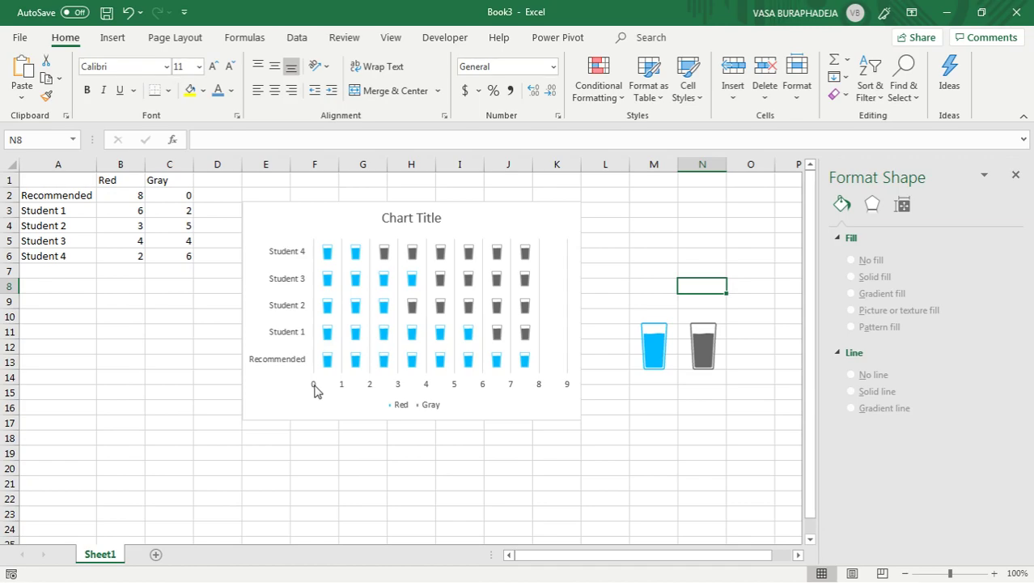
Delete the horizontal value axis and the legend from the chart.
{"action": "left_click", "coordinate": [315, 391]}
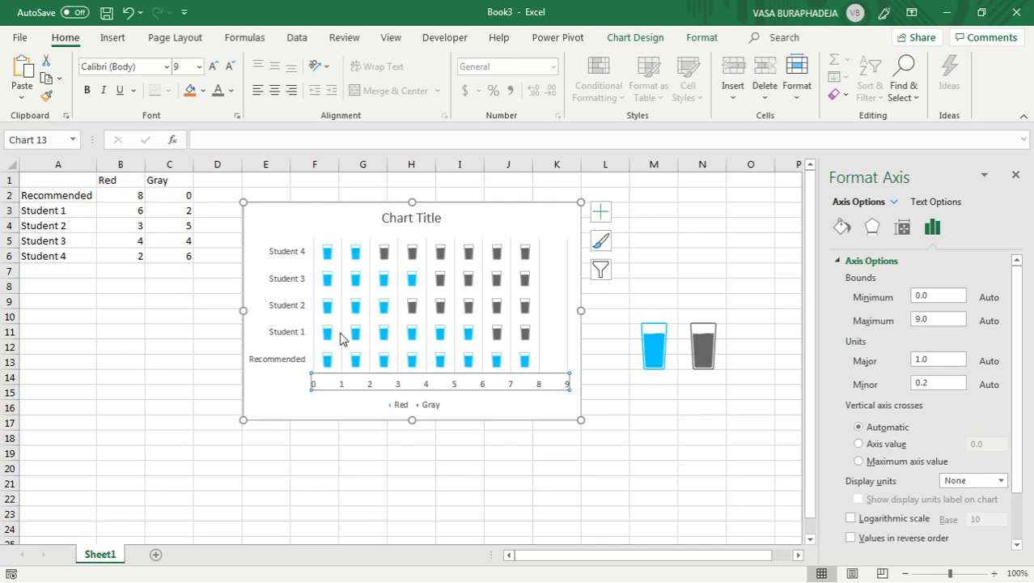
{"action": "key", "text": "Delete"}
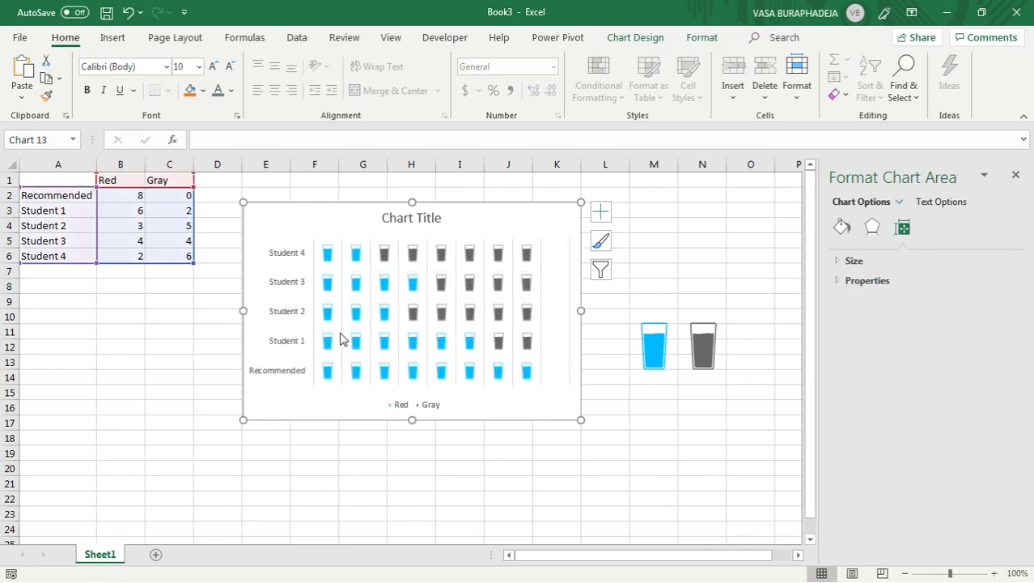
{"action": "left_click", "coordinate": [396, 409]}
{"action": "key", "text": "Delete"}
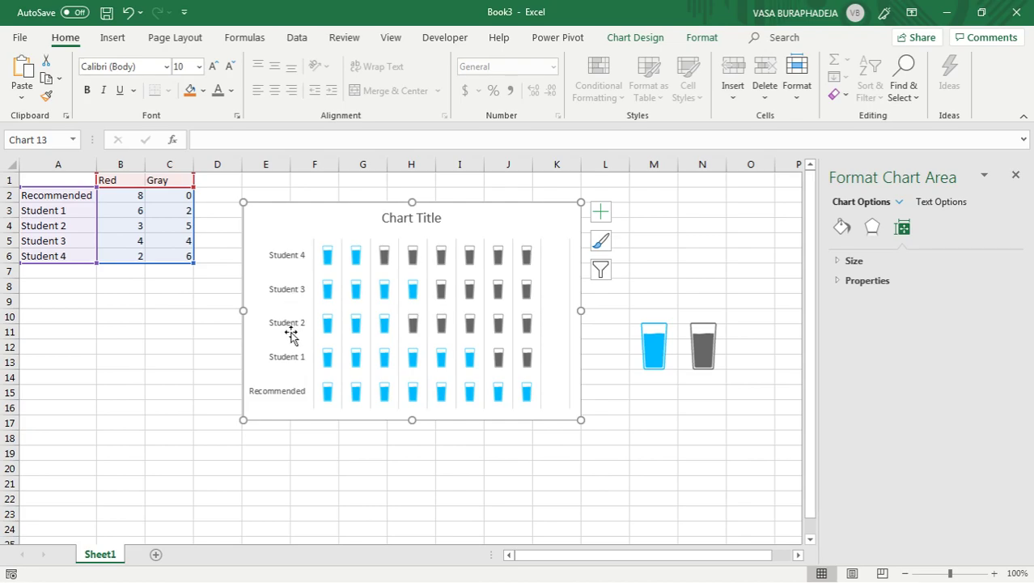
Set the chart's vertical category axis to show its categories in reverse order.
{"action": "left_click", "coordinate": [297, 260]}
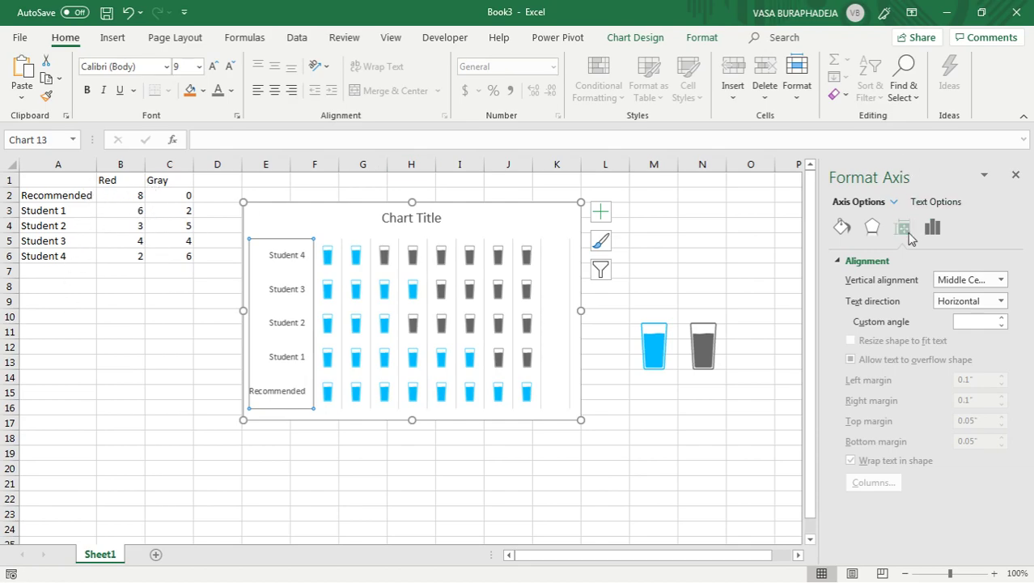
{"action": "left_click", "coordinate": [936, 230]}
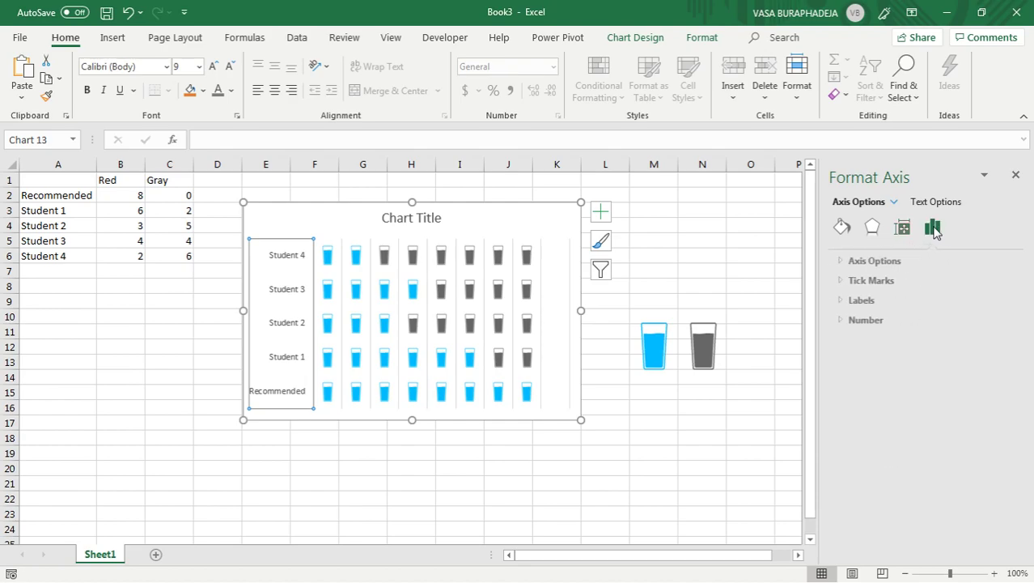
{"action": "left_click", "coordinate": [874, 229]}
{"action": "left_click", "coordinate": [843, 227]}
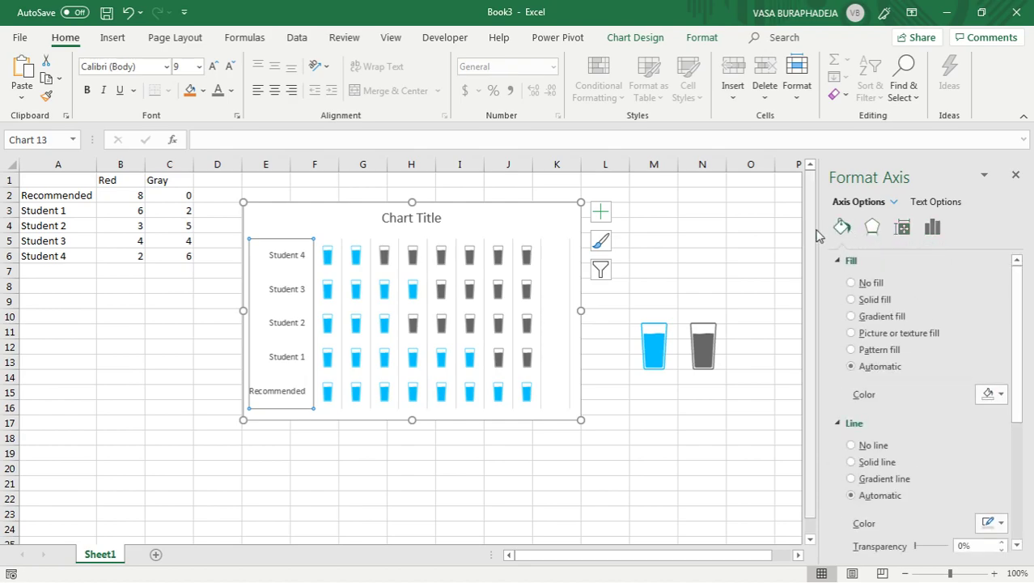
{"action": "right_click", "coordinate": [283, 256]}
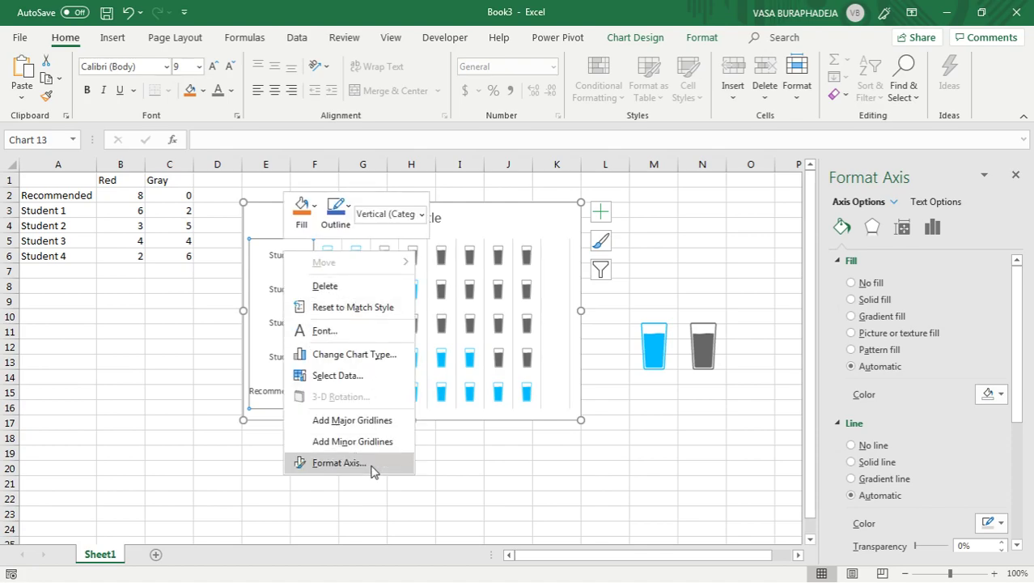
{"action": "left_click", "coordinate": [339, 463]}
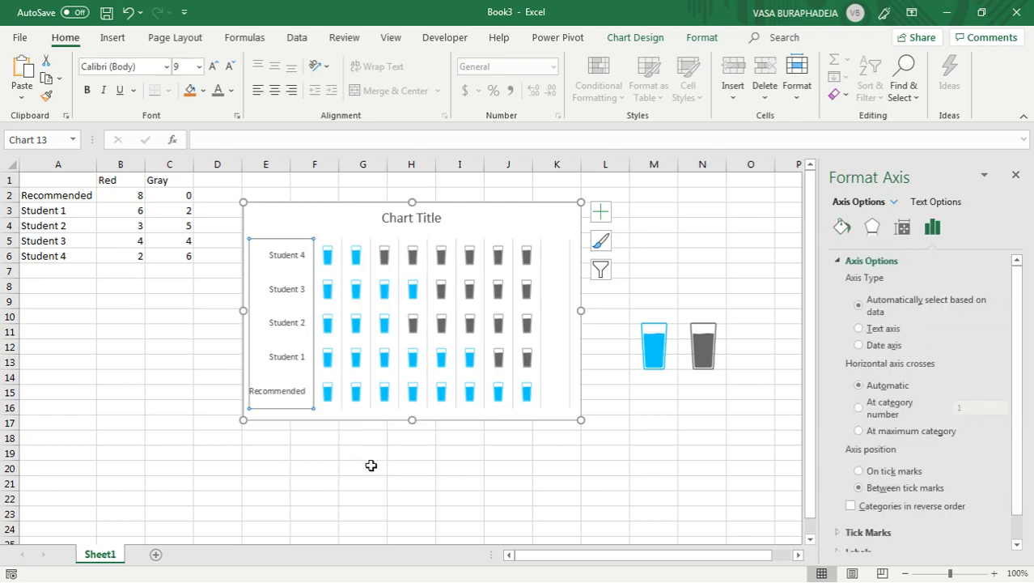
{"action": "left_click", "coordinate": [851, 506]}
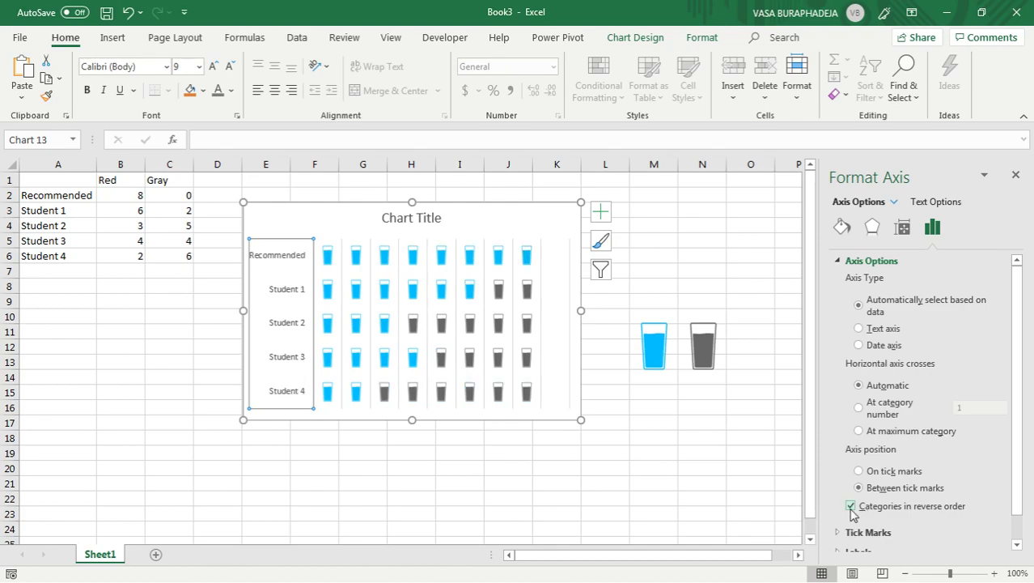
{"action": "left_click", "coordinate": [850, 506]}
{"action": "left_click", "coordinate": [851, 505]}
{"action": "left_click", "coordinate": [851, 506]}
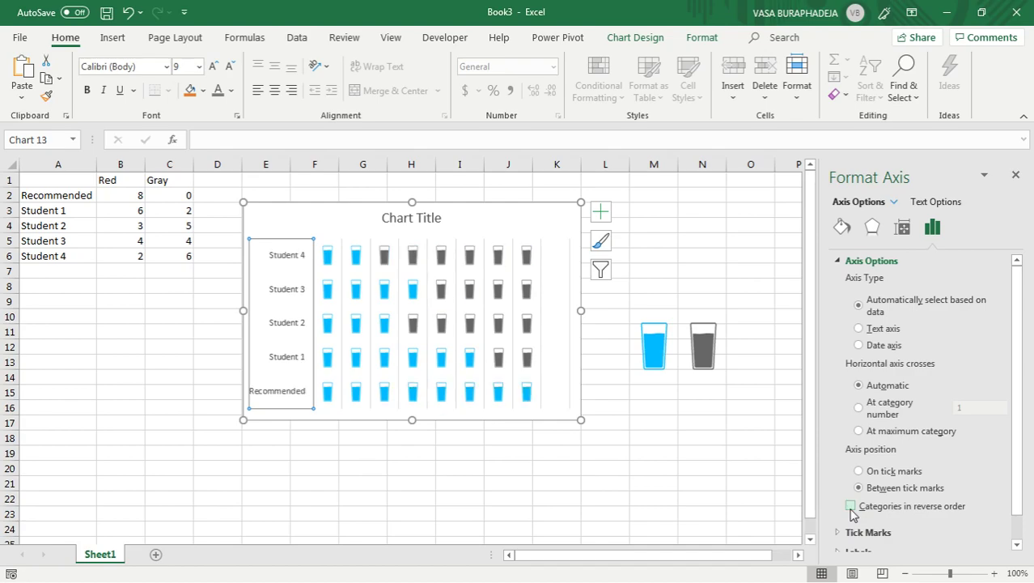
{"action": "left_click", "coordinate": [850, 506]}
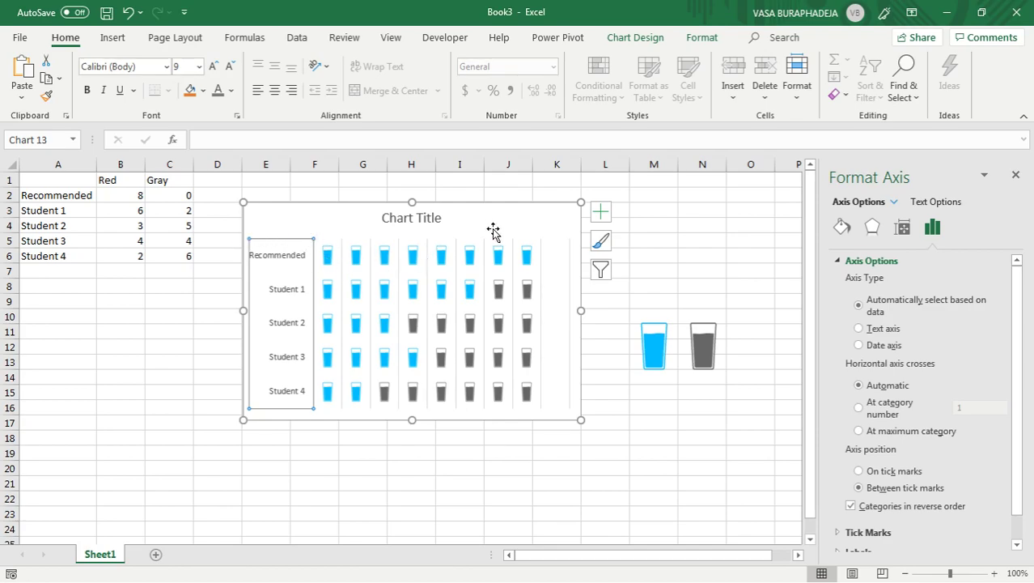
{"action": "left_click", "coordinate": [287, 229]}
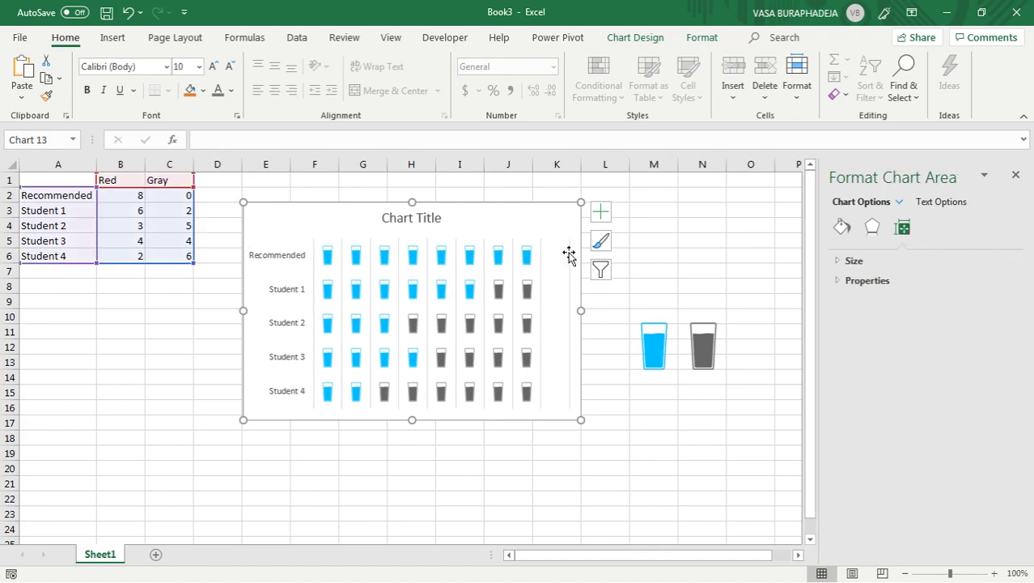
{"action": "left_click", "coordinate": [568, 256]}
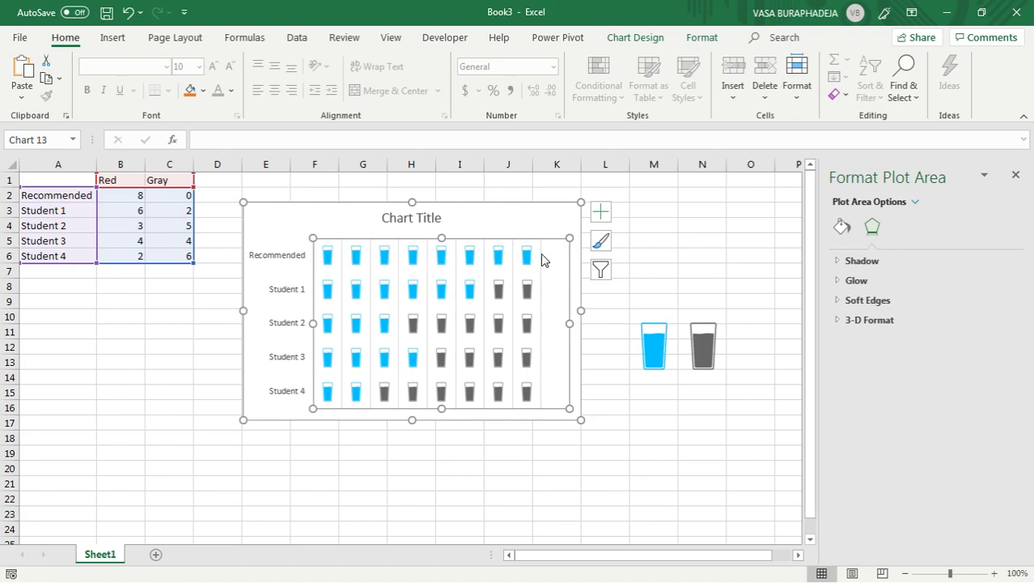
{"action": "left_click", "coordinate": [543, 259]}
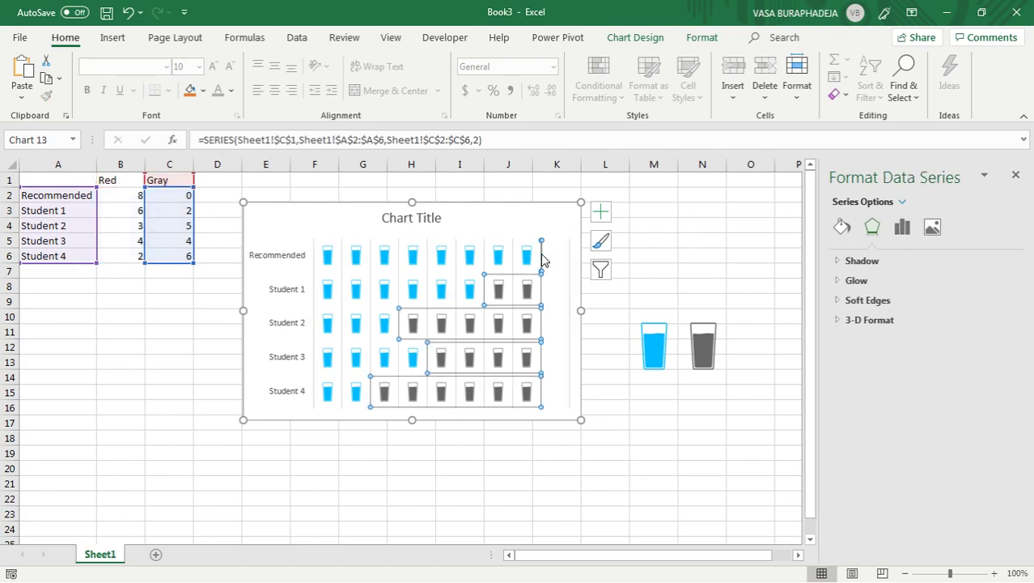
{"action": "left_click", "coordinate": [316, 243]}
{"action": "left_click", "coordinate": [314, 247]}
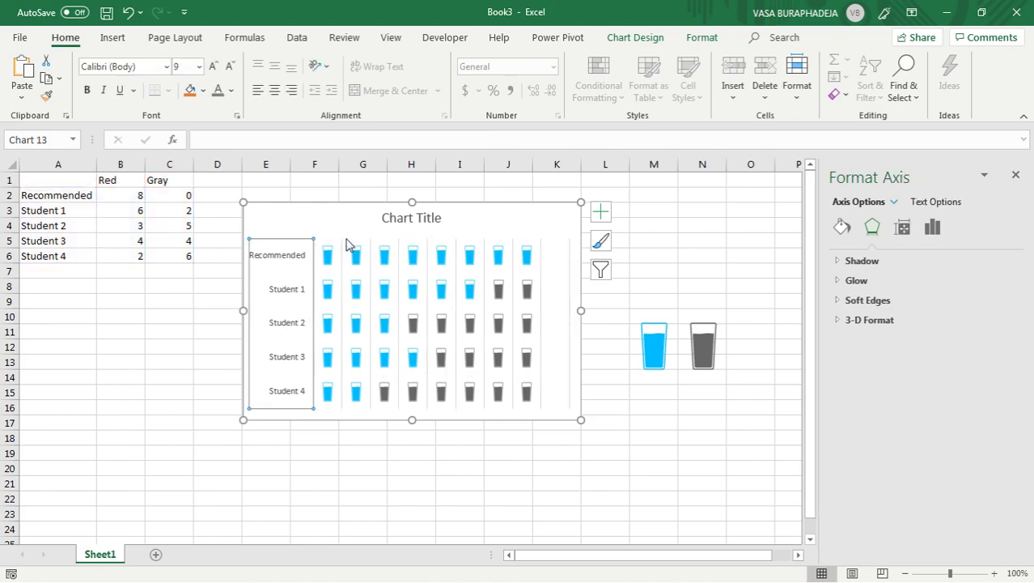
{"action": "left_click", "coordinate": [341, 248]}
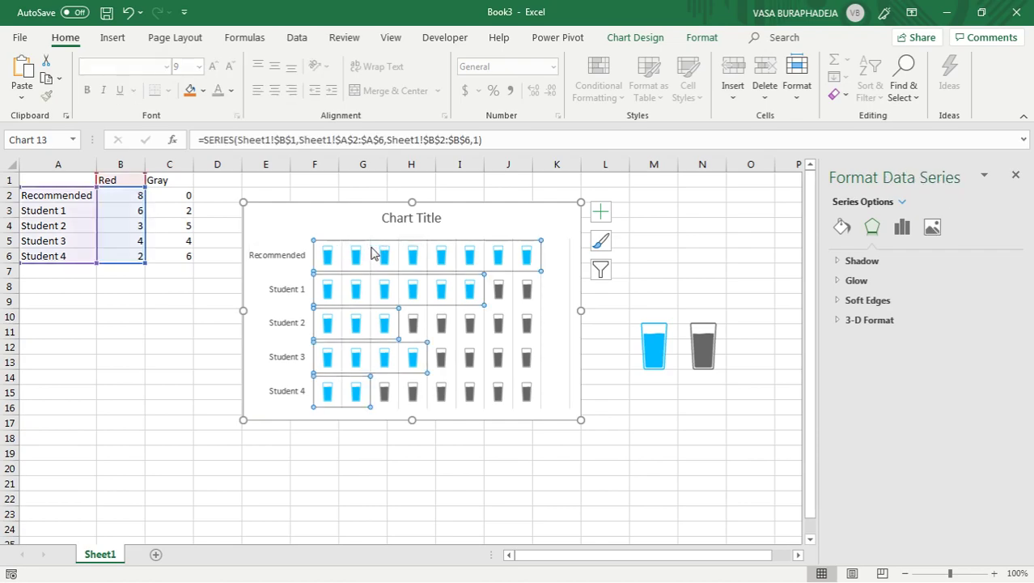
{"action": "left_click", "coordinate": [372, 254]}
{"action": "left_click", "coordinate": [398, 279]}
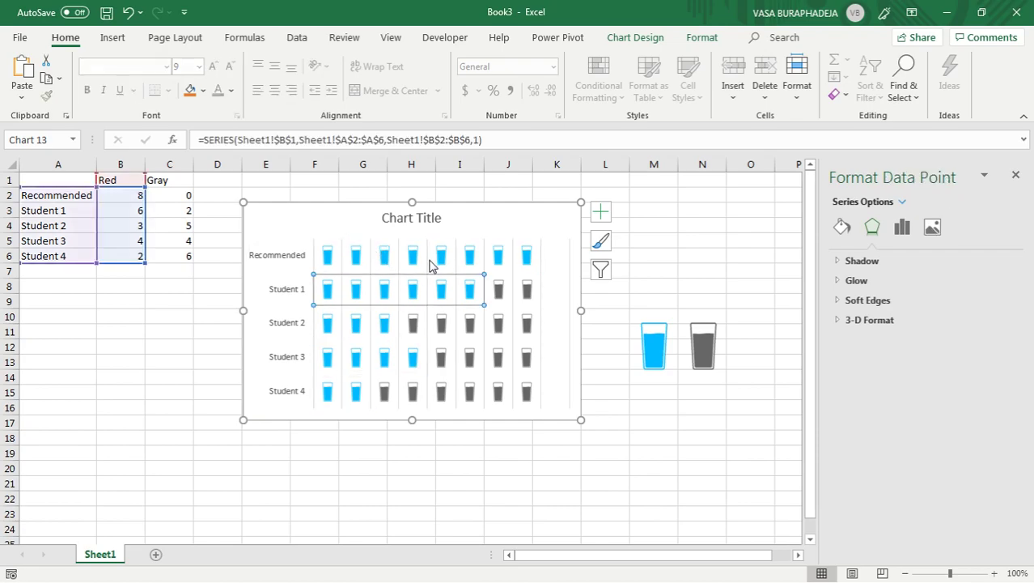
{"action": "left_click", "coordinate": [429, 266]}
Set the chart's major gridlines to No line.
{"action": "left_click", "coordinate": [546, 230]}
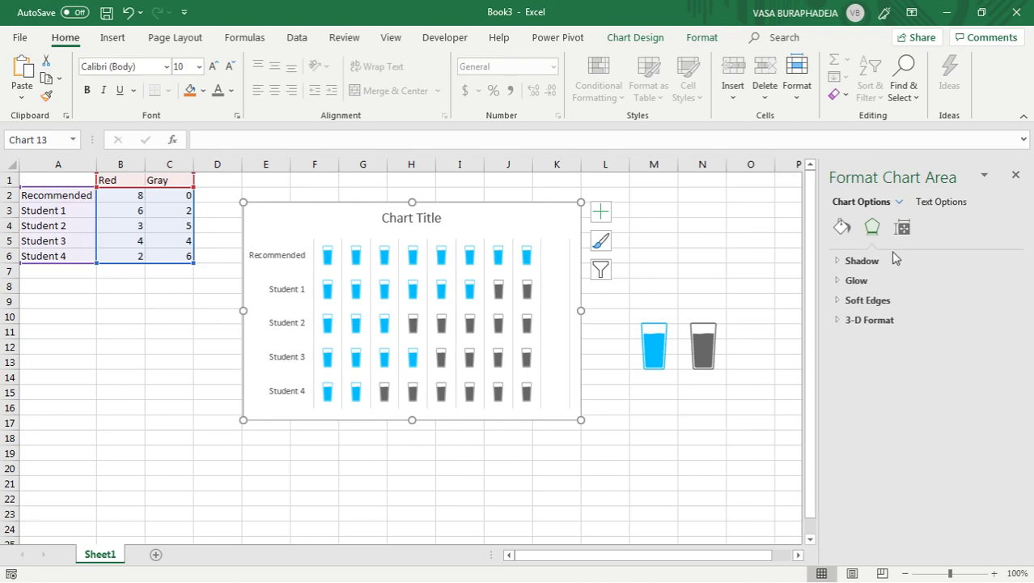
{"action": "key", "text": "Down"}
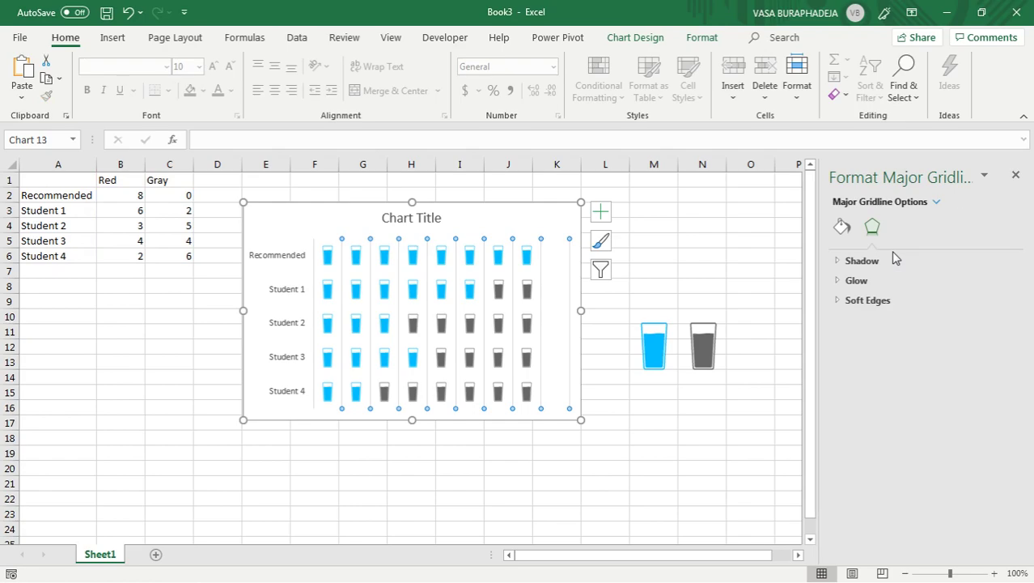
{"action": "left_click", "coordinate": [842, 227]}
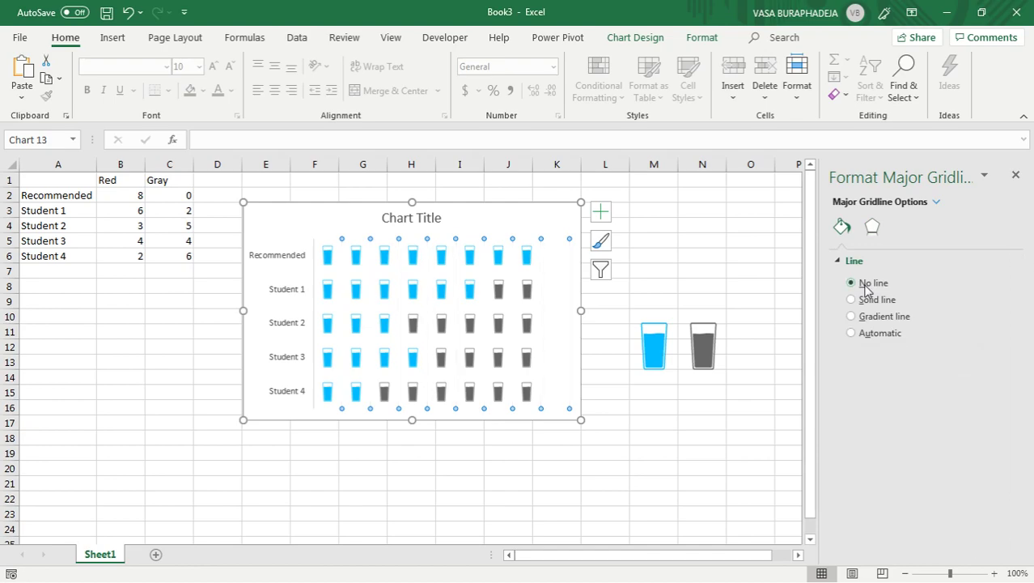
{"action": "left_click", "coordinate": [687, 256]}
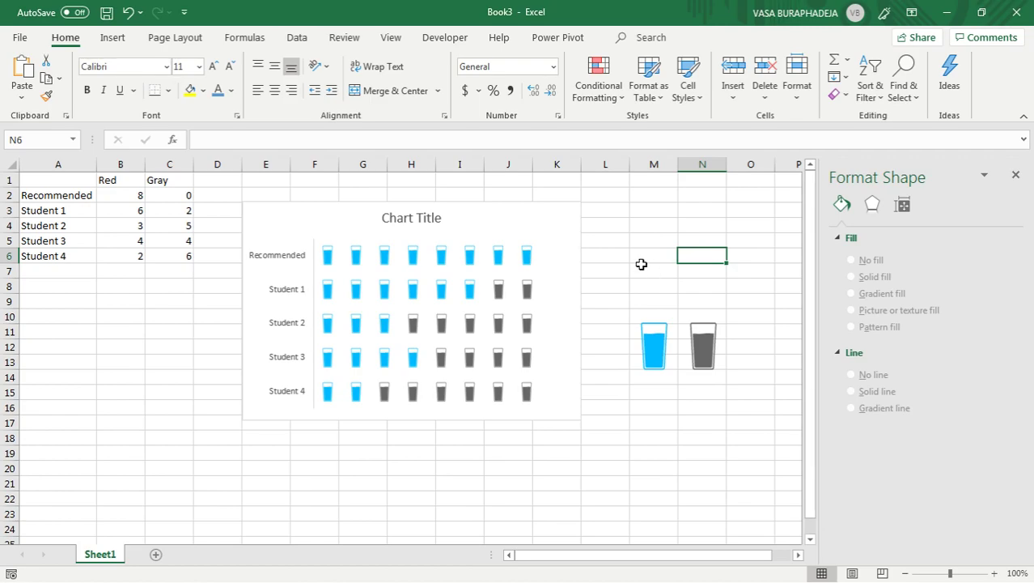
Replace the chart title text with "Recommended water consumption is 8 glasses".
{"action": "left_click", "coordinate": [420, 215]}
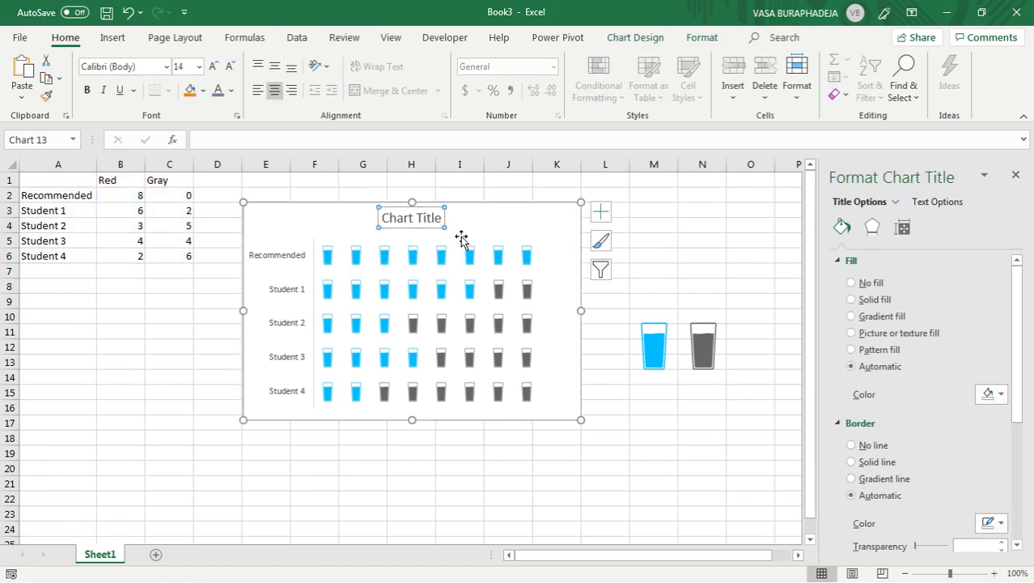
{"action": "left_click", "coordinate": [407, 219]}
{"action": "triple_click", "coordinate": [407, 221]}
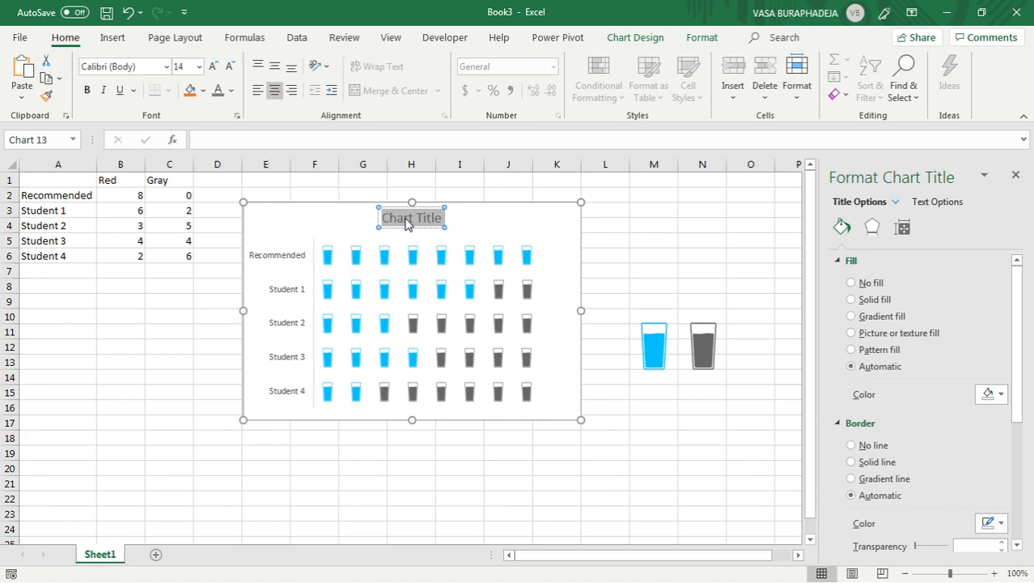
{"action": "type", "text": "Recommended"}
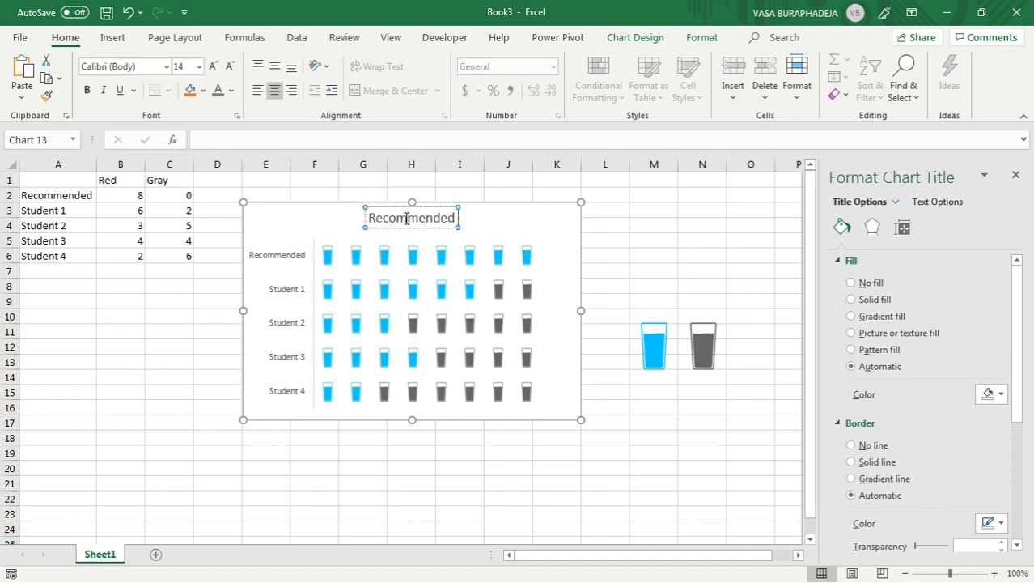
{"action": "type", "text": " water"}
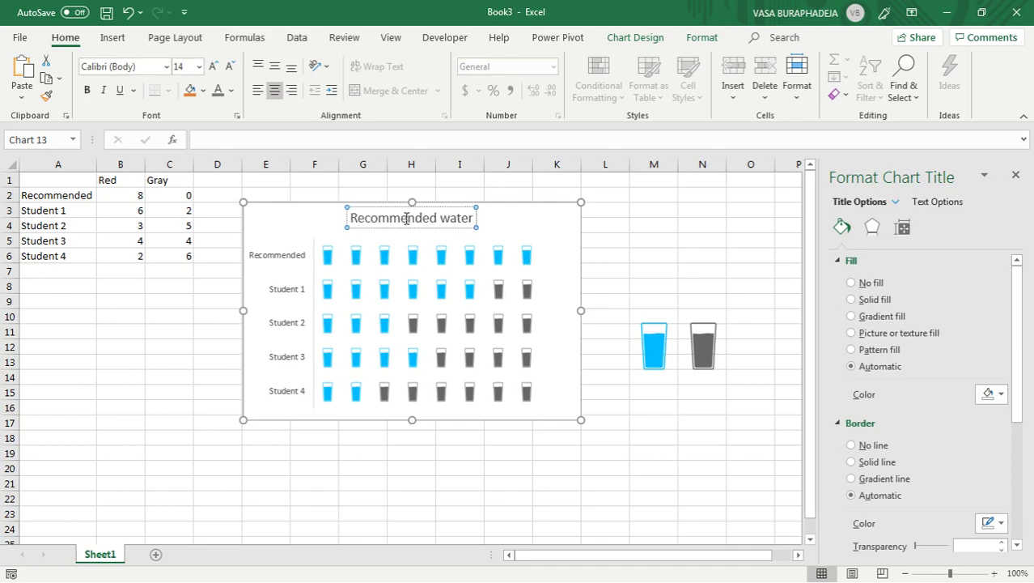
{"action": "type", "text": " consumption"}
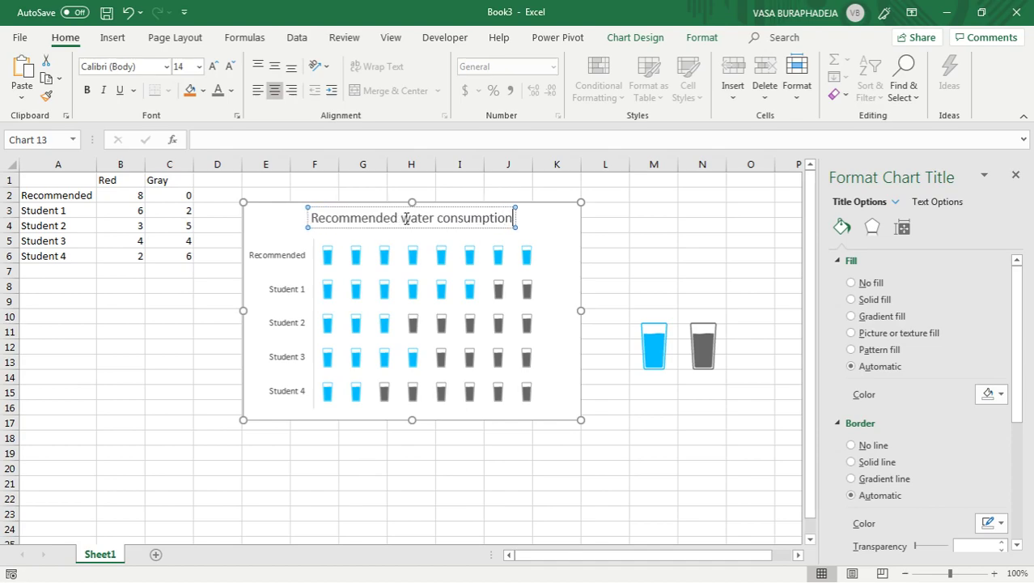
{"action": "type", "text": " is 8"}
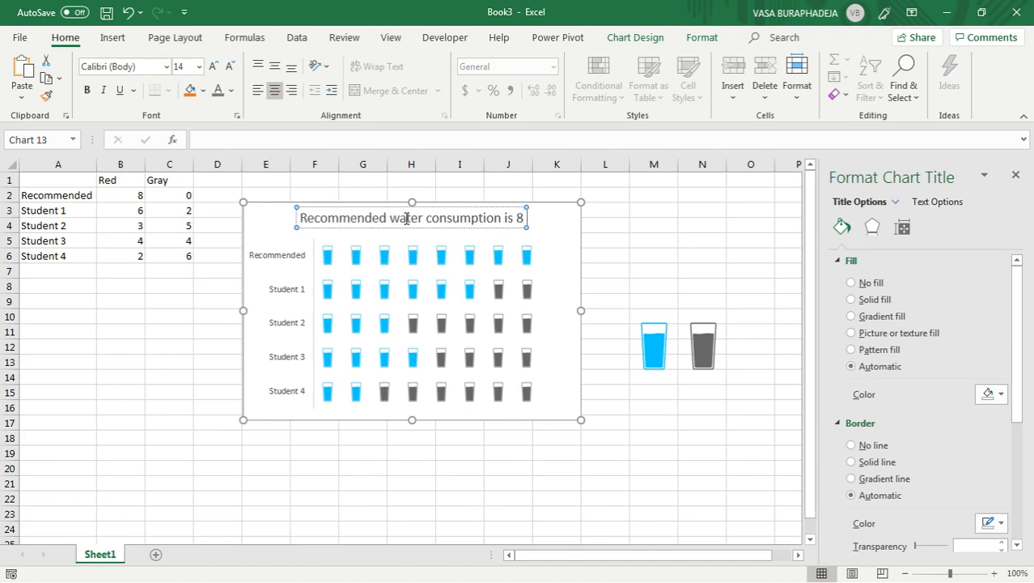
{"action": "type", "text": " cla"}
{"action": "key", "text": "BackSpace"}
{"action": "key", "text": "BackSpace"}
{"action": "key", "text": "BackSpace"}
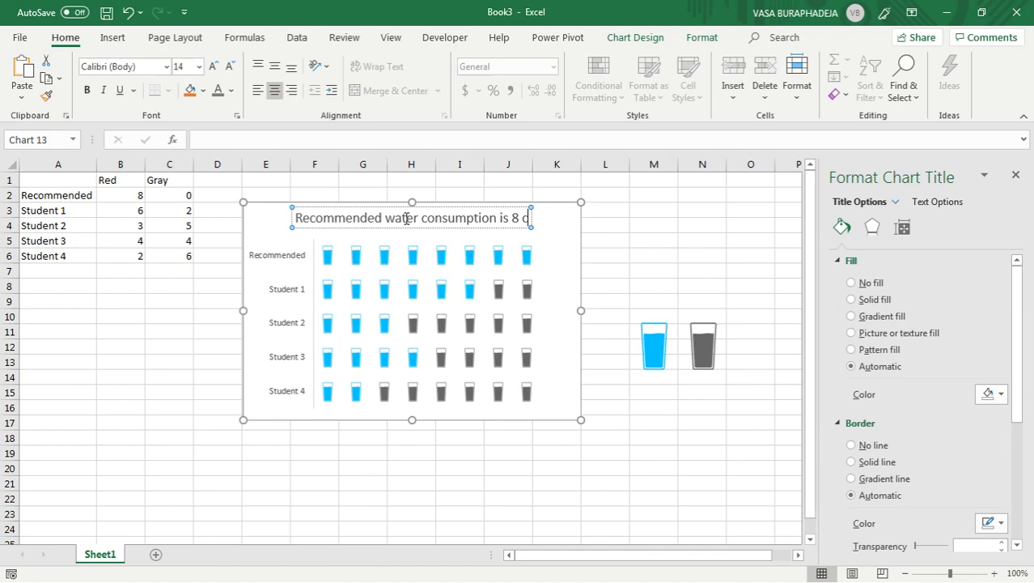
{"action": "type", "text": "glasses"}
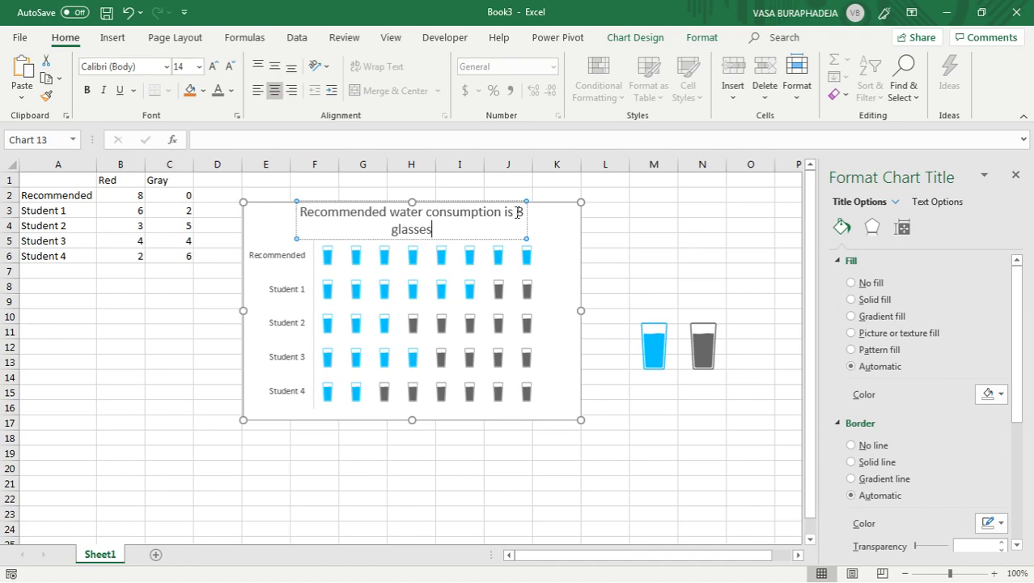
Color the words "8 glasses" in the chart title blue to match the filled glasses.
{"action": "left_click_drag", "start_coordinate": [518, 212], "coordinate": [517, 229]}
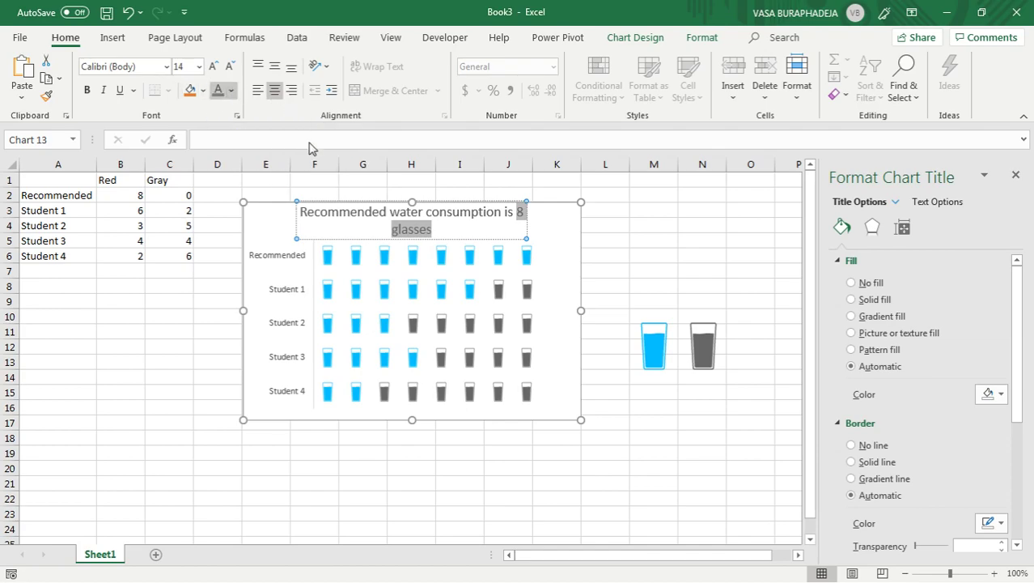
{"action": "left_click", "coordinate": [319, 175]}
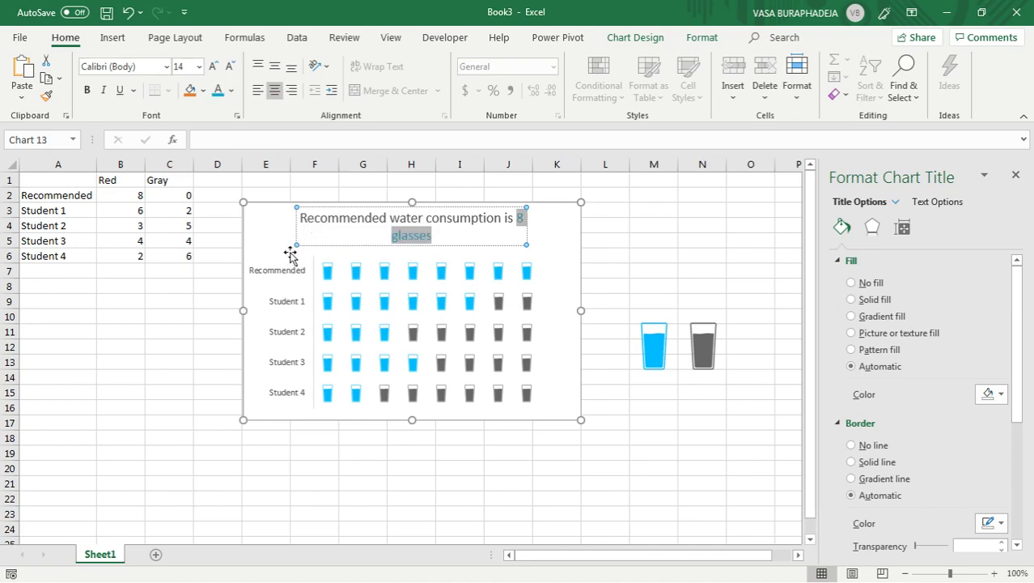
Left-align the chart title and move it to the upper-left corner of the chart.
{"action": "left_click", "coordinate": [307, 208]}
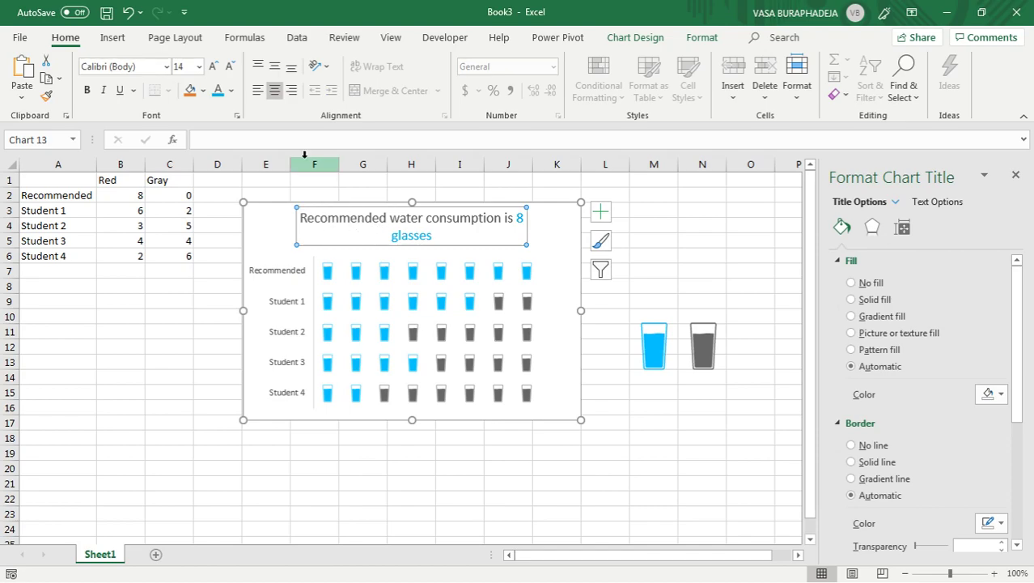
{"action": "left_click", "coordinate": [255, 92]}
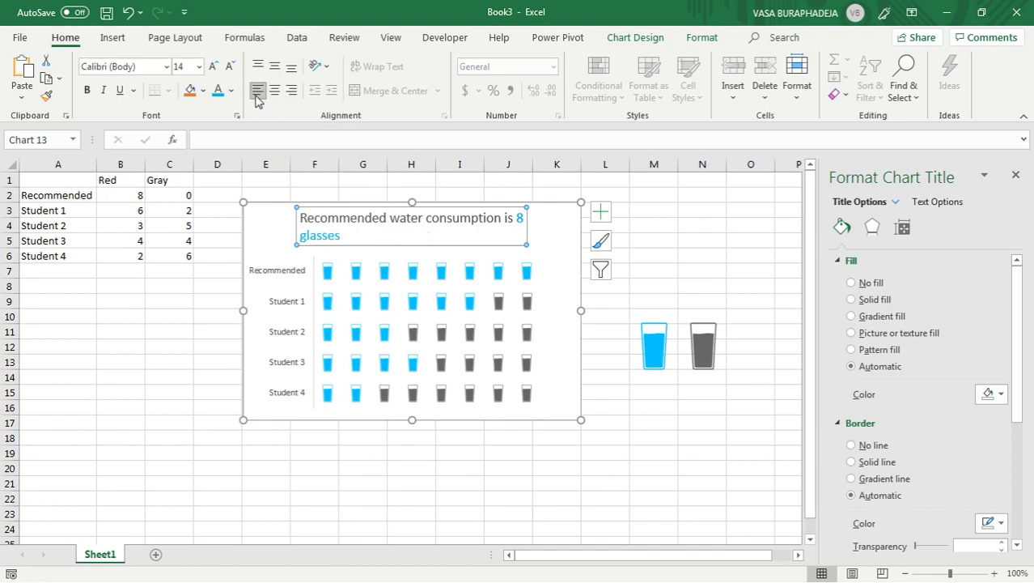
{"action": "left_click", "coordinate": [299, 224]}
{"action": "left_click_drag", "start_coordinate": [286, 222], "coordinate": [217, 215]}
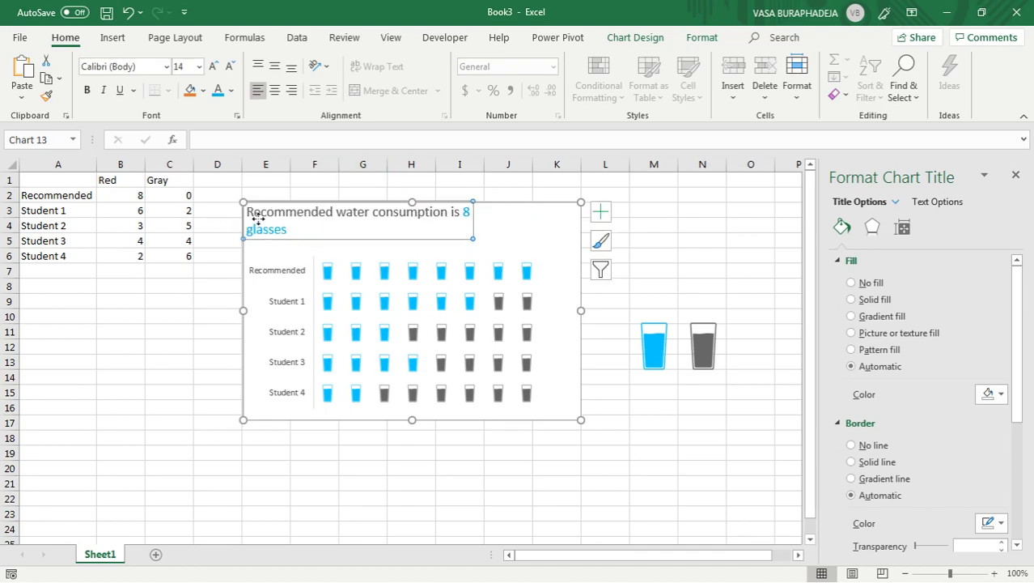
Insert a line break before "8" in the chart title so that "8 glasses" stands on its own line.
{"action": "left_click", "coordinate": [451, 212]}
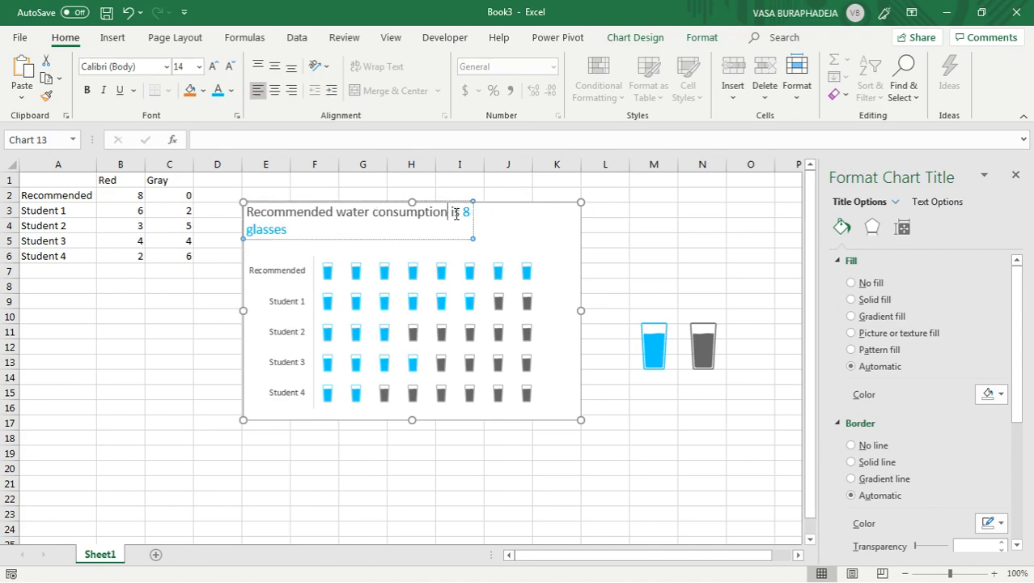
{"action": "left_click", "coordinate": [464, 213]}
{"action": "key", "text": "Return"}
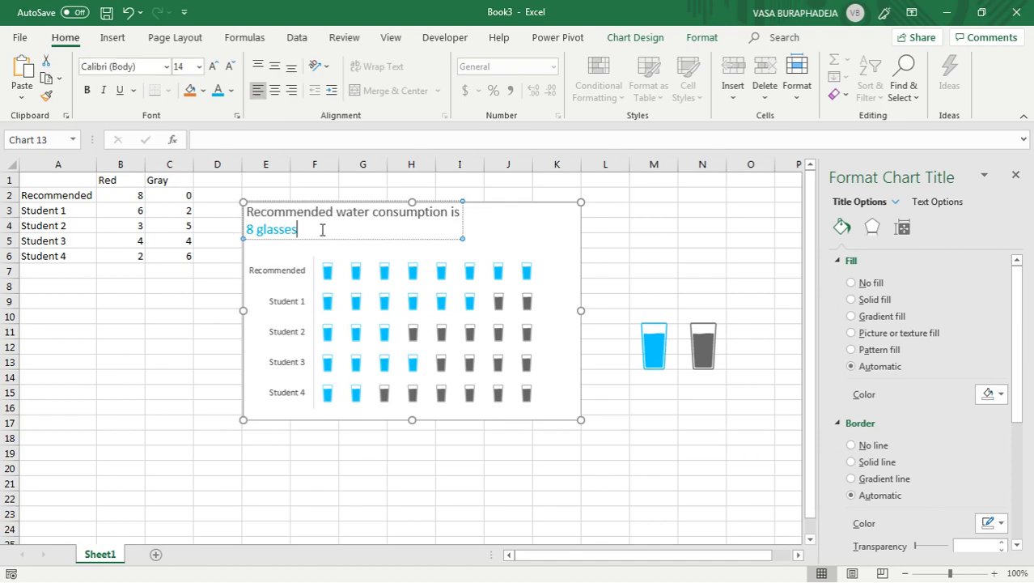
{"action": "left_click", "coordinate": [354, 229]}
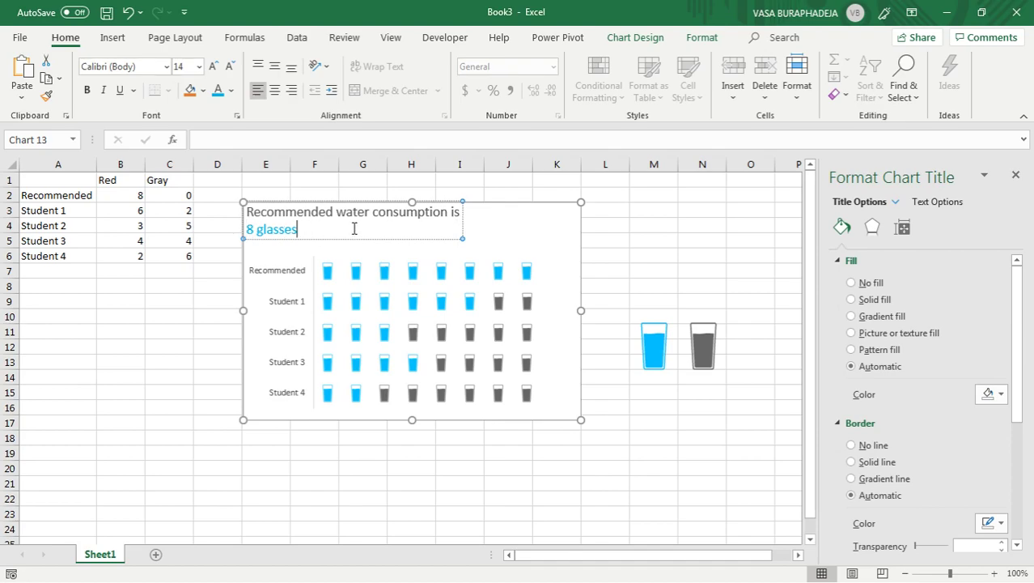
{"action": "left_click", "coordinate": [210, 332]}
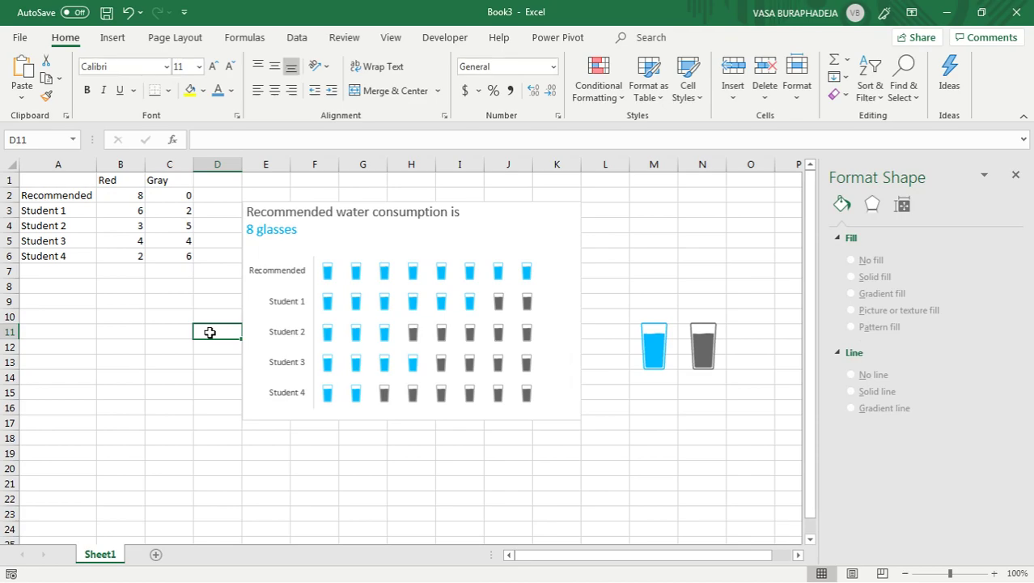
{"action": "left_click", "coordinate": [323, 232]}
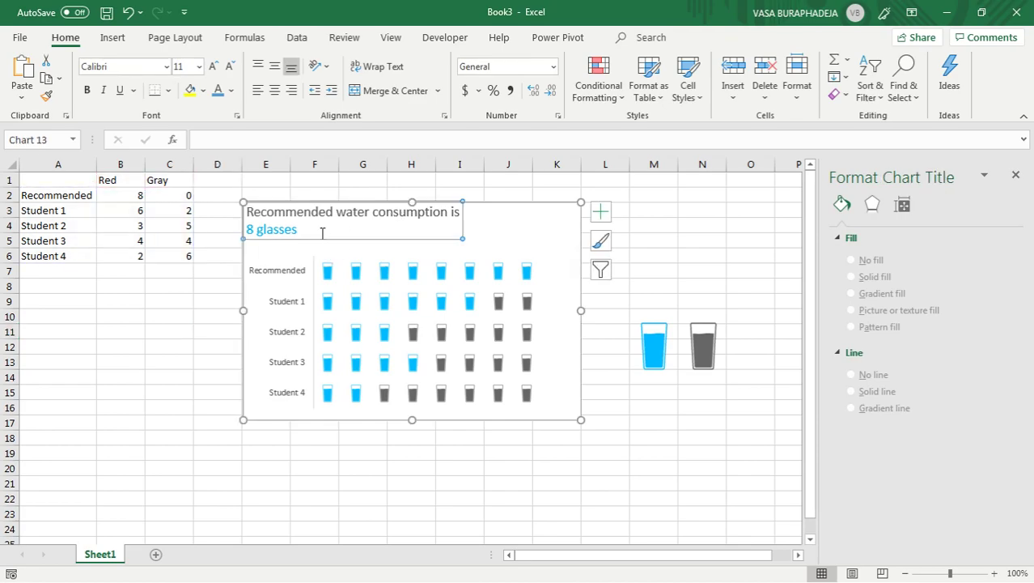